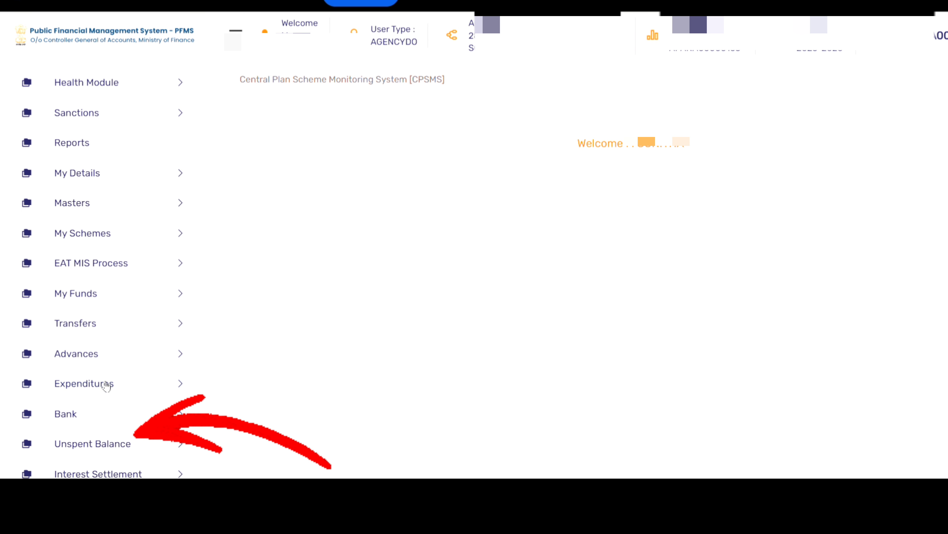
Open a new expenditure entry for the scheme AP291 - SAMAGRA SHIKSHA(3667) and select the agency's bank account
left_click(106, 386)
scroll(107, 385, "down", 1)
scroll(107, 385, "down", 1)
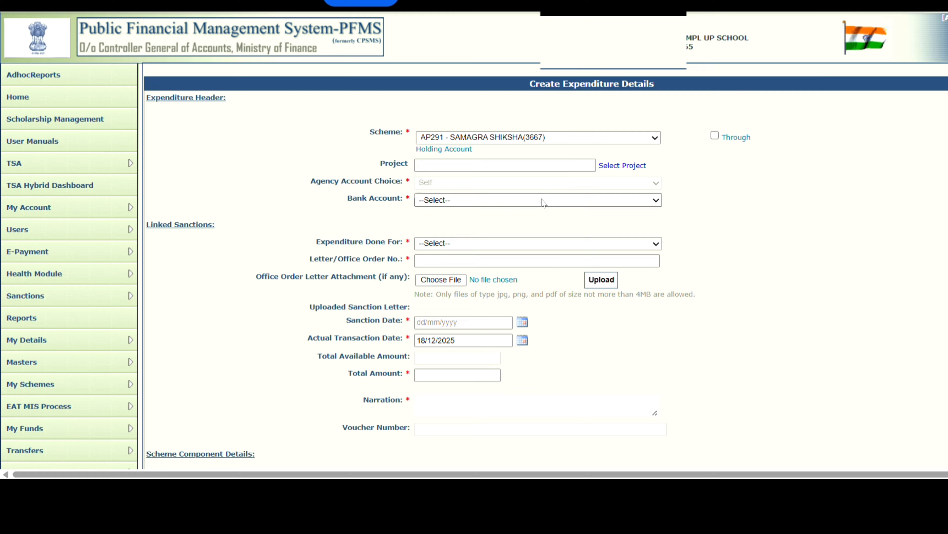
left_click(556, 230)
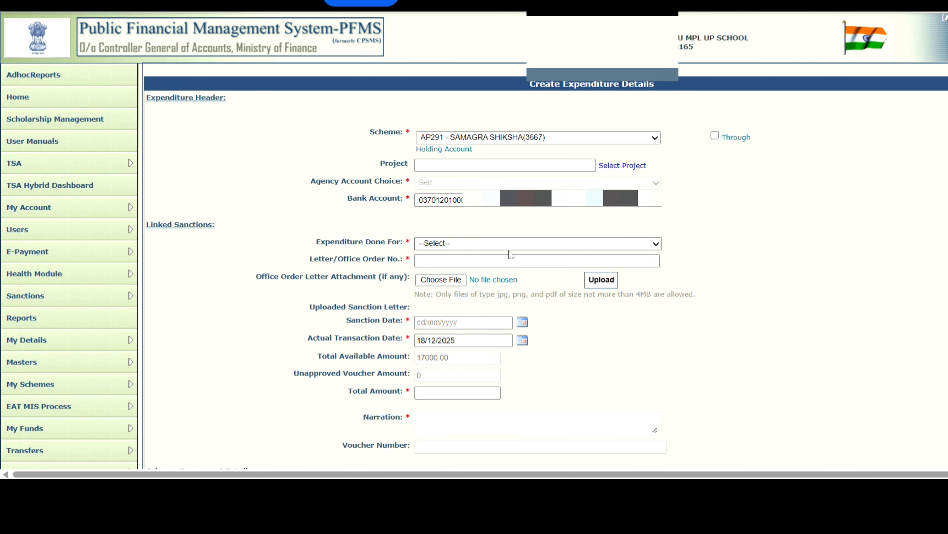
Set the expenditure as done for Vendors and fill in the vendor's name
left_click(452, 279)
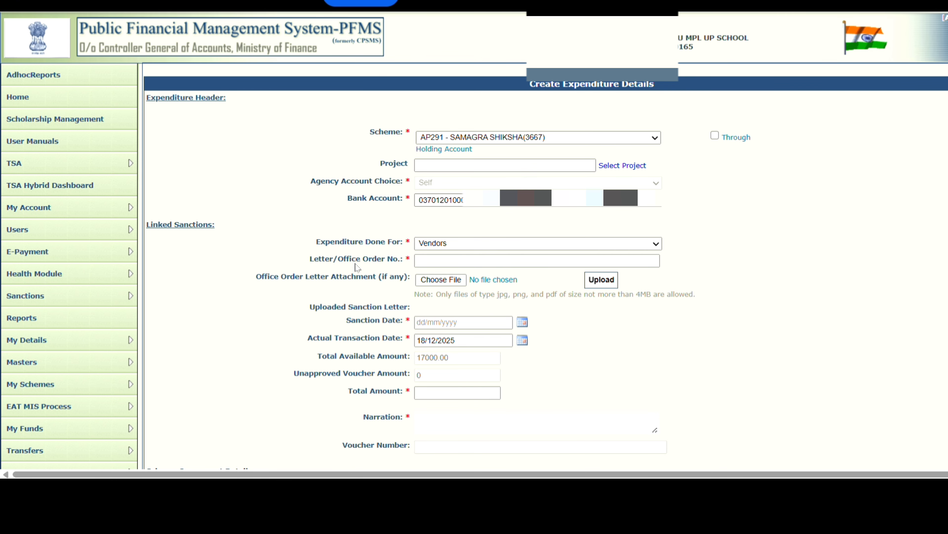
left_click(440, 266)
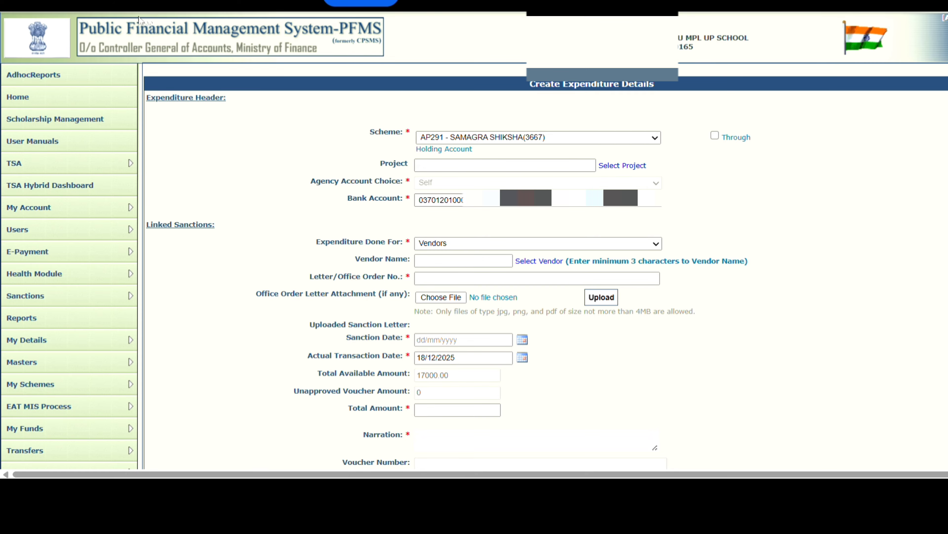
left_click(124, 27)
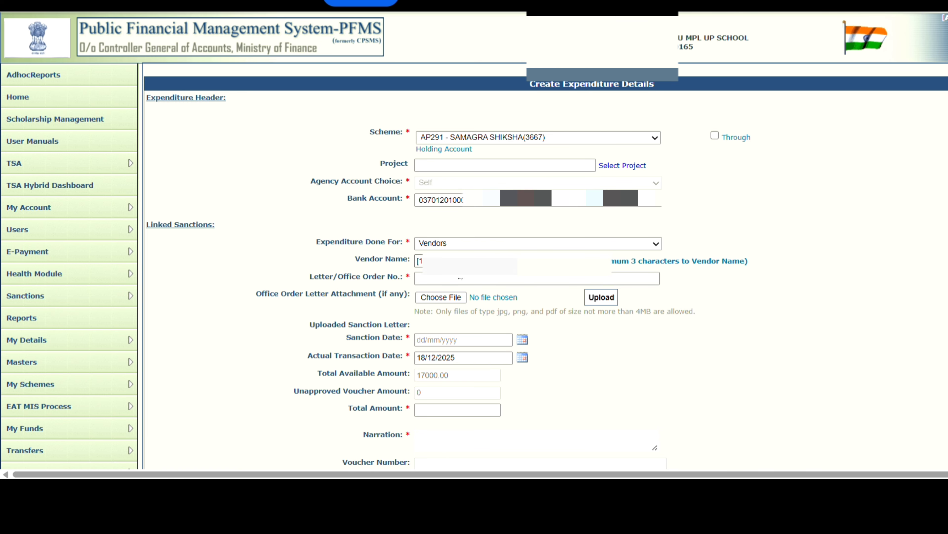
Enter 01/MPTM3.0/2025 as the letter/office order number of the linked sanction
left_click(470, 279)
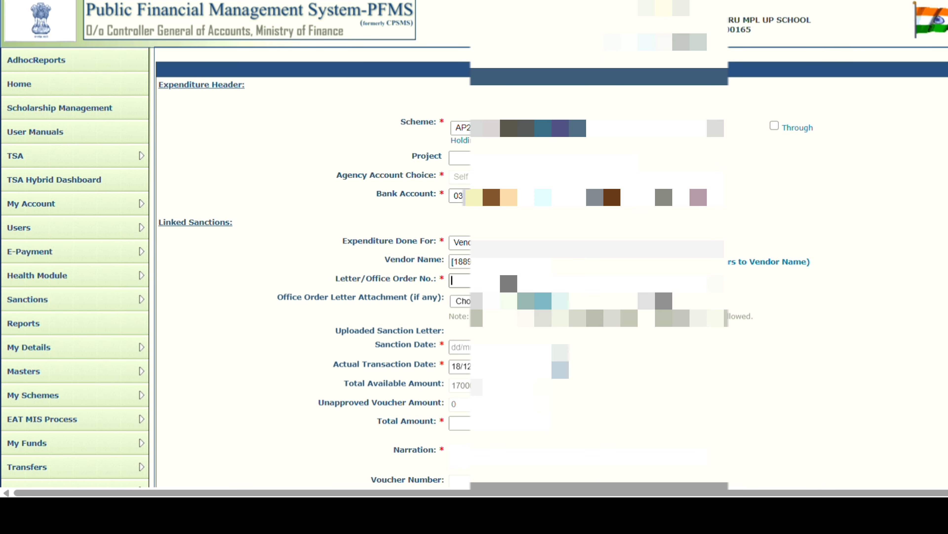
type("01/12/")
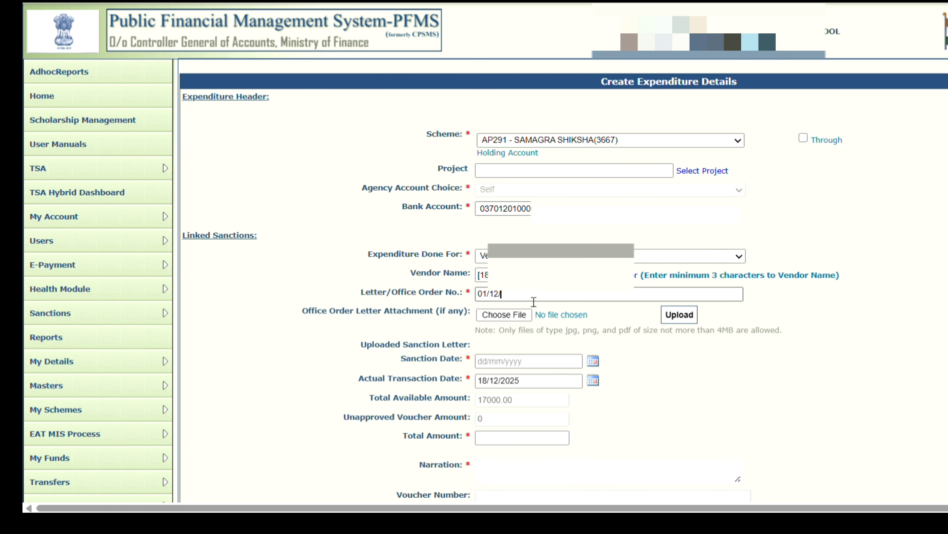
key("BackSpace")
key("BackSpace")
key("BackSpace")
type("MPTM3.0/2025")
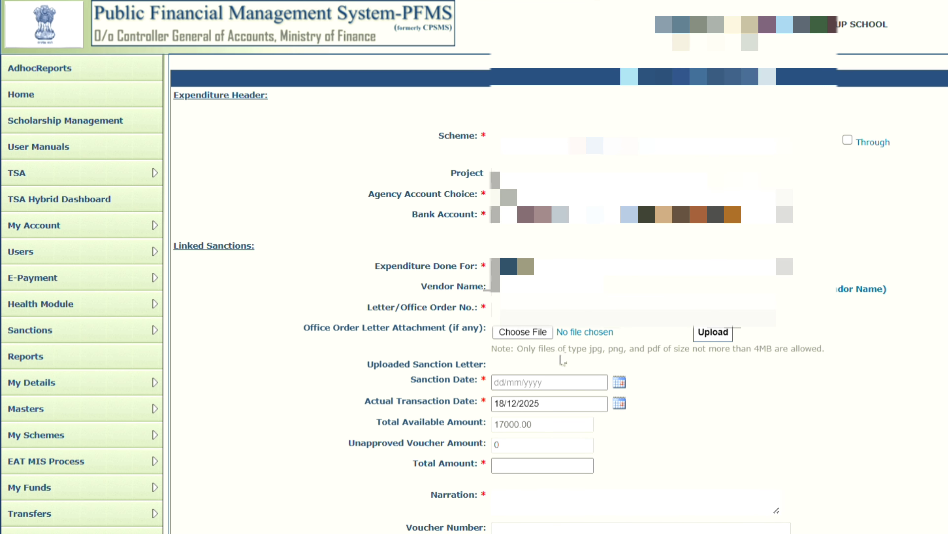
Set the sanction date to 18/12/2025 and the total amount to 17000
left_click(619, 382)
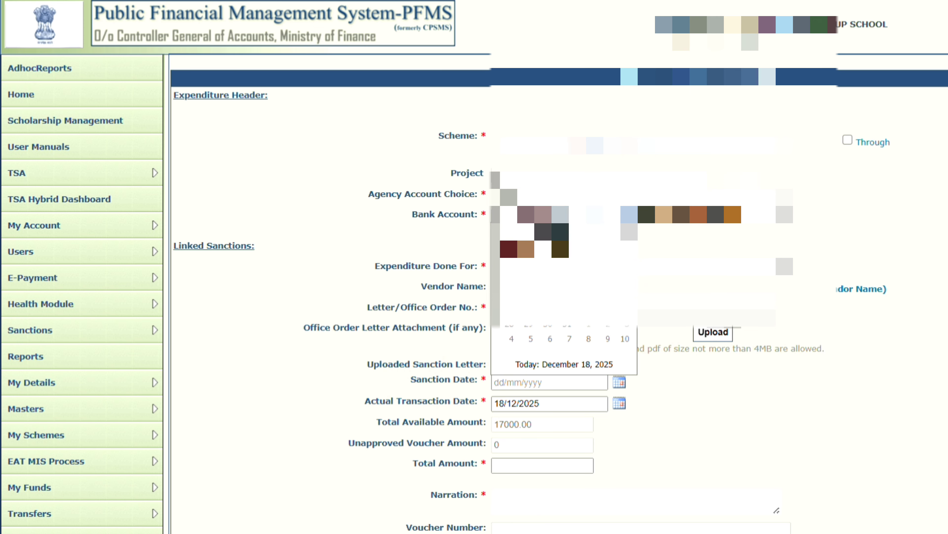
left_click(589, 294)
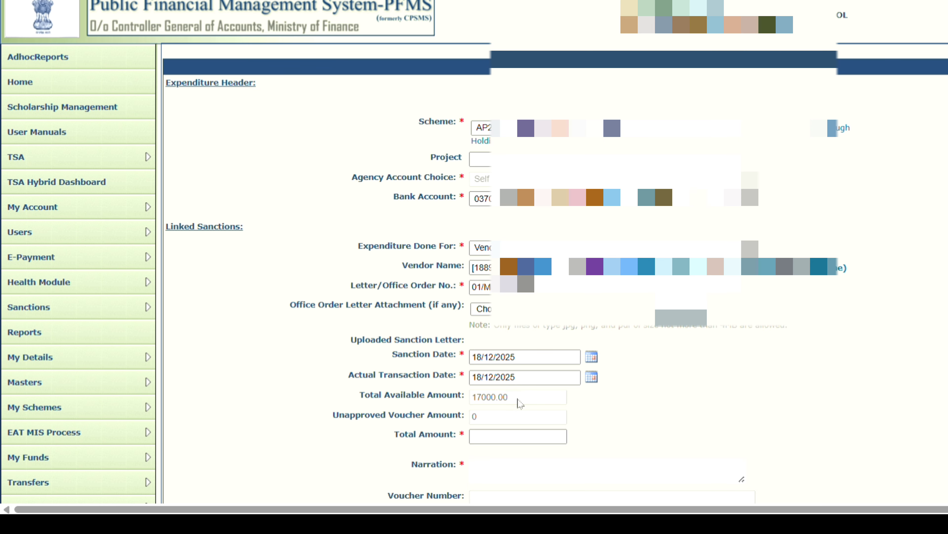
left_click(512, 444)
type("17000")
Enter the narration "SCHOOL COMPOSITE GRANT AND MEGA PTM 3.0 GRANTS"
left_click(519, 466)
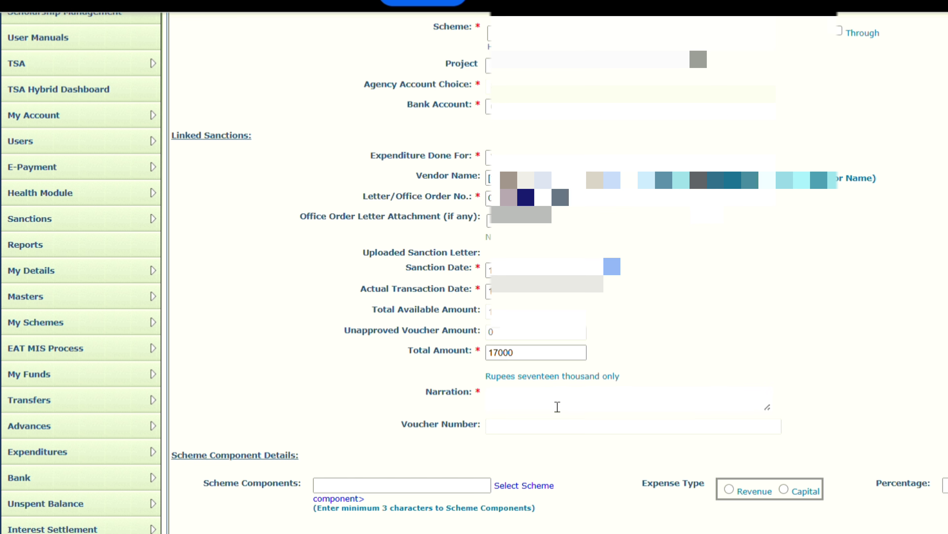
type("SCHOOL COMPOSITE GRANT AND MEGA PTM 3.0 GRANT")
type("S")
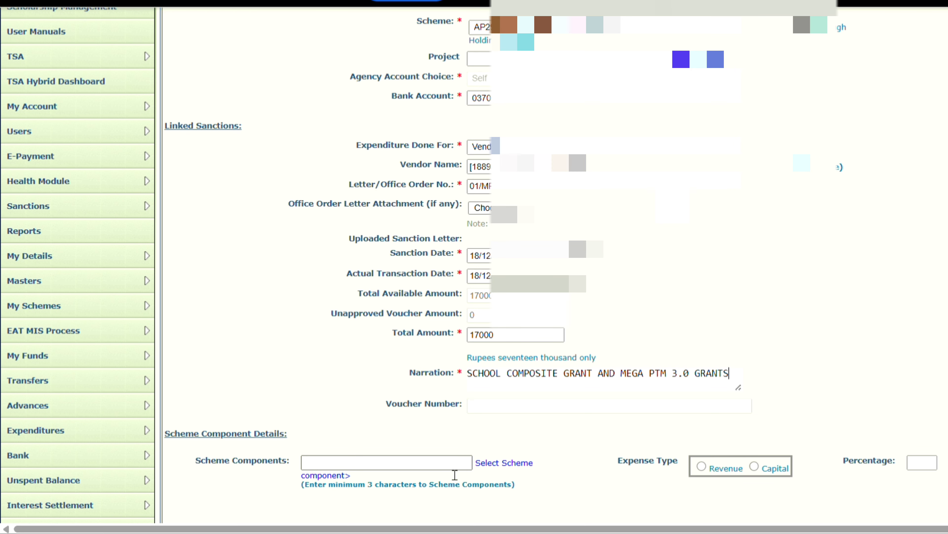
Choose the scheme component [F.01.18] Composite School Grant (Elementary) from Elementary Education under SAMAGRA SHIKSHA
left_click(497, 463)
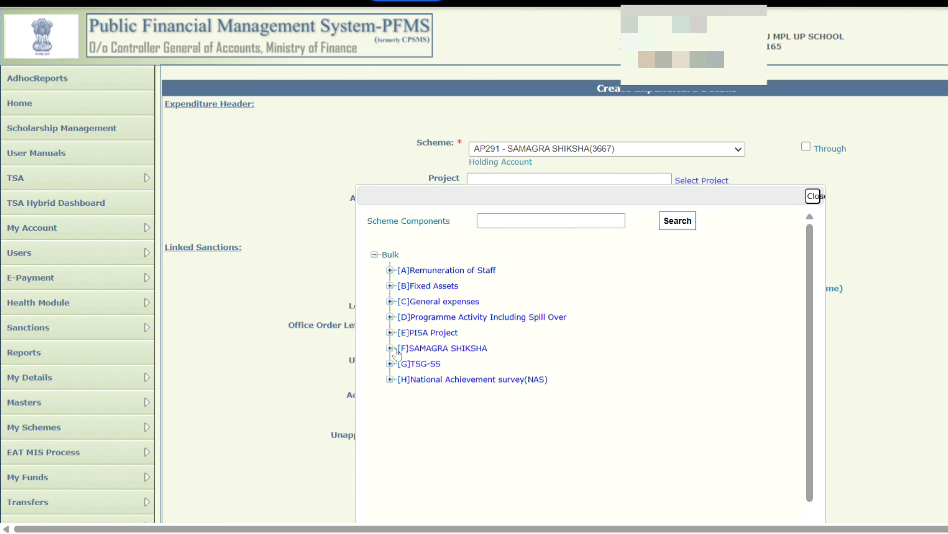
left_click(390, 348)
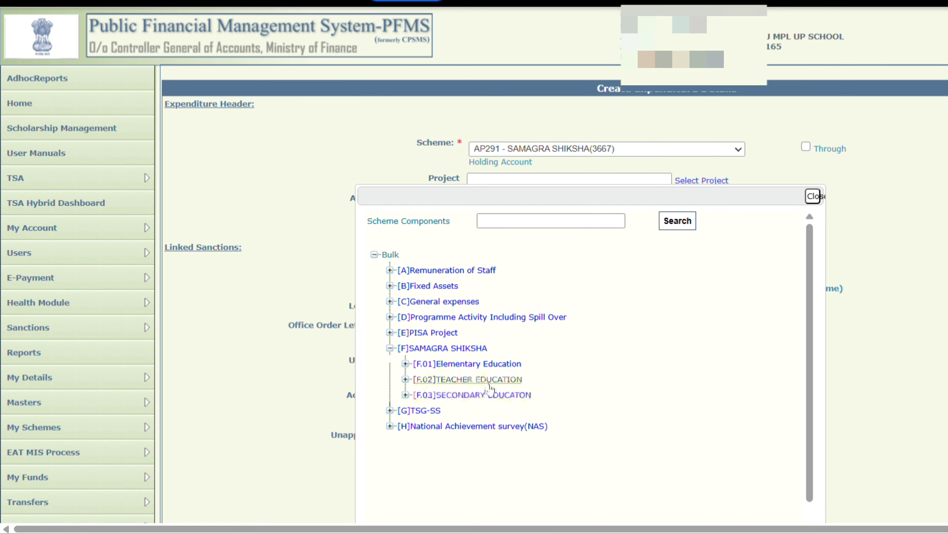
left_click(474, 365)
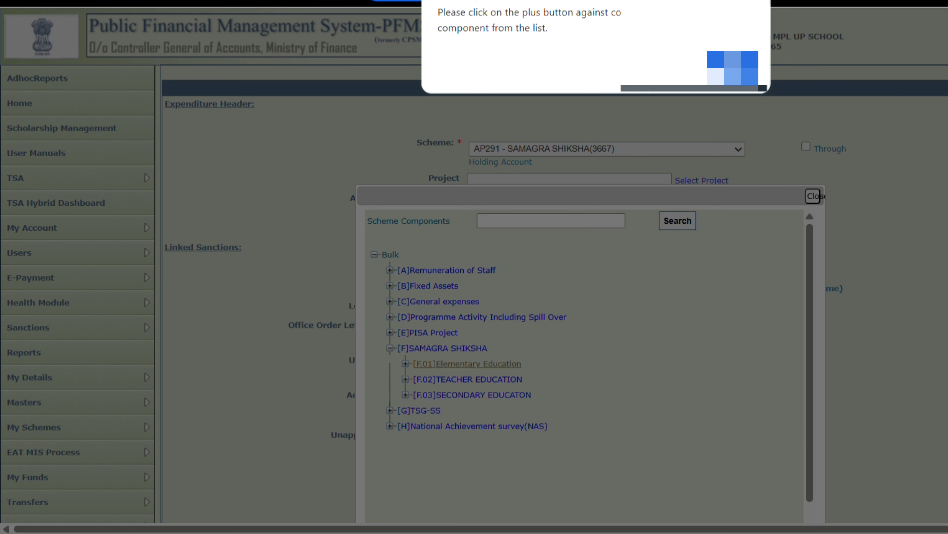
key("Return")
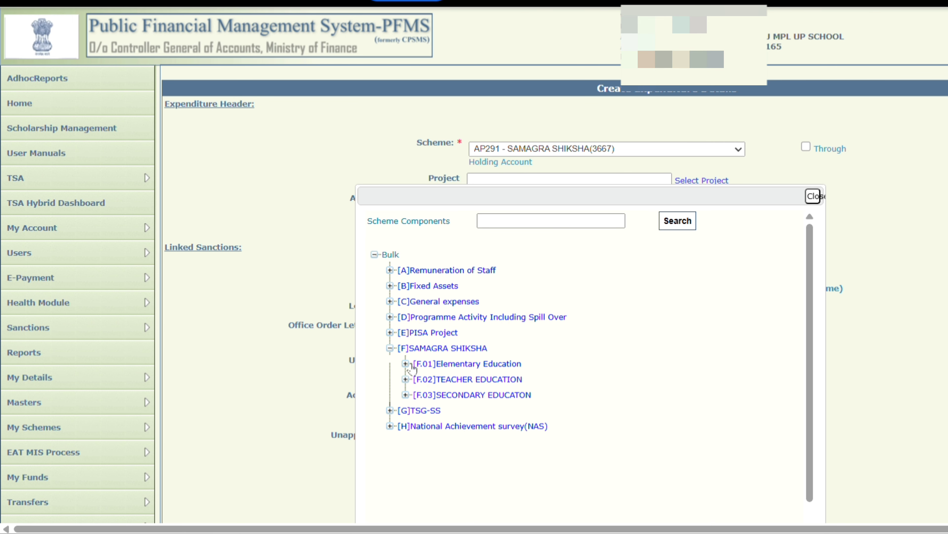
left_click(405, 363)
scroll(412, 369, "down", 3)
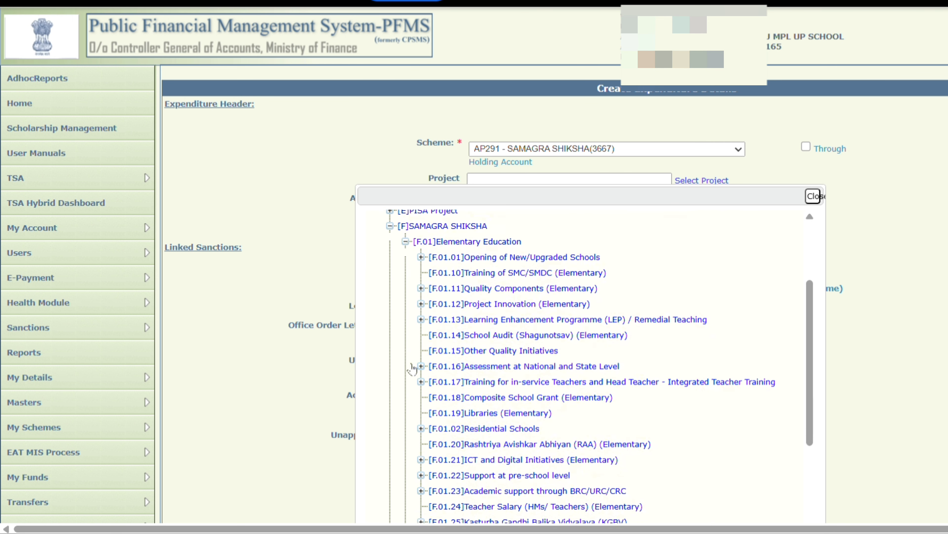
scroll(409, 368, "down", 4)
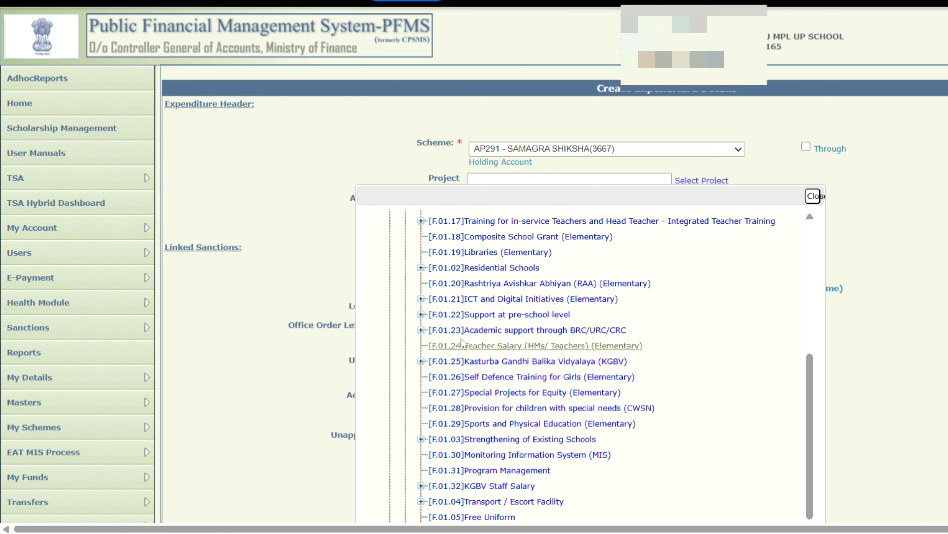
scroll(559, 375, "down", 2)
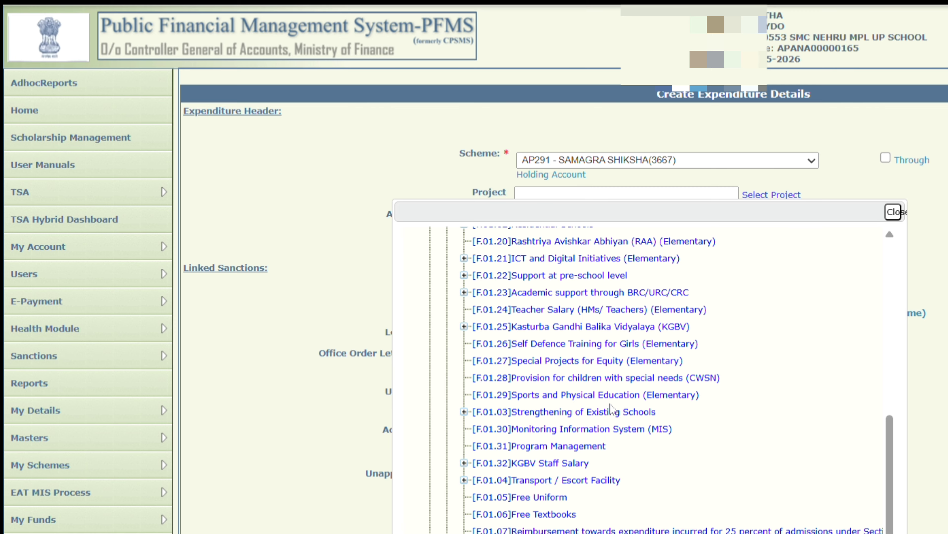
left_click(525, 261)
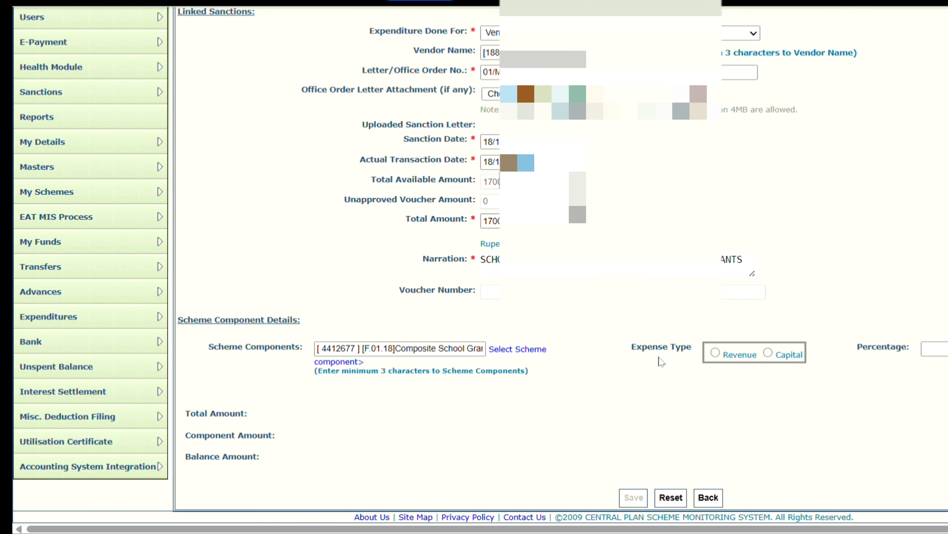
Add the scheme component to the expenditure as a Revenue expense at 100 percent, with the amount 17000
left_click(716, 353)
type("100")
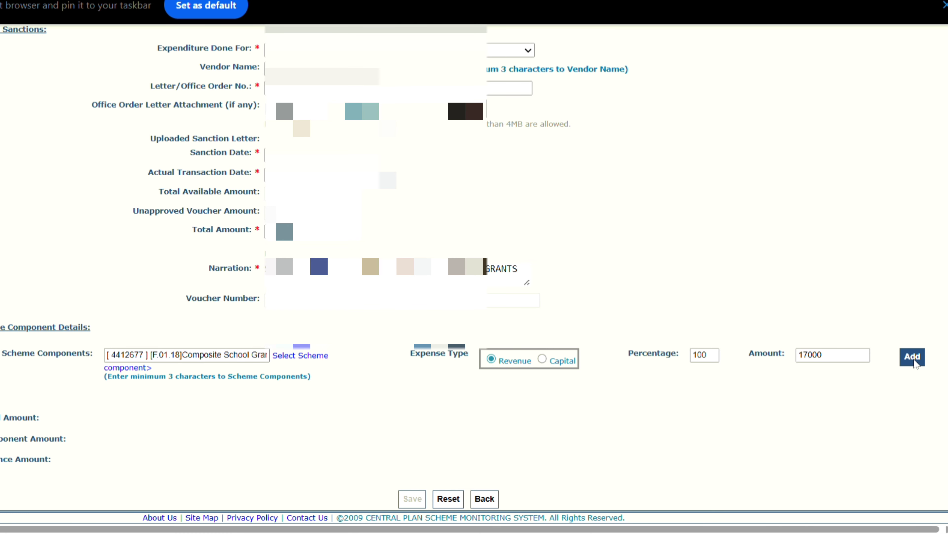
left_click(912, 356)
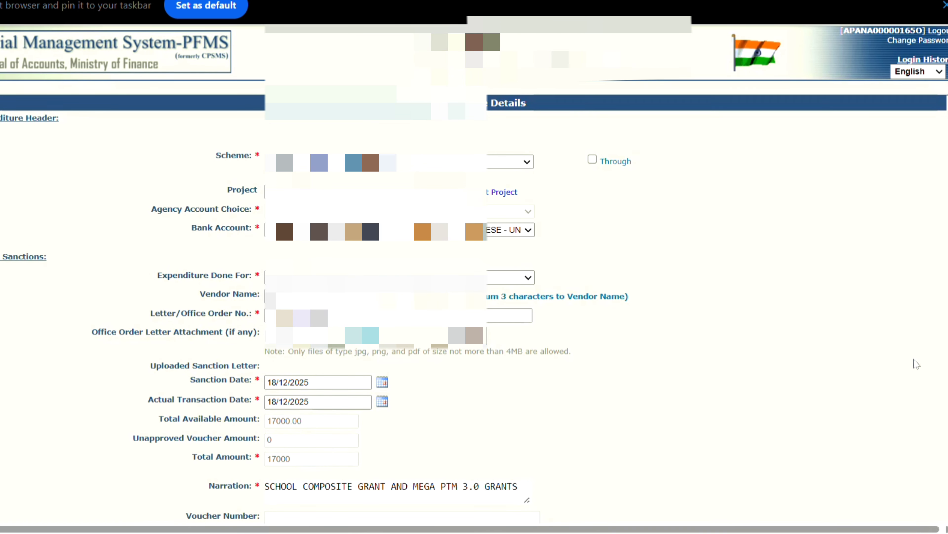
Save the expenditure entry, using 06/MPTM3.0/2025 as the letter/office order number, and acknowledge the voucher notice
scroll(915, 364, "down", 5)
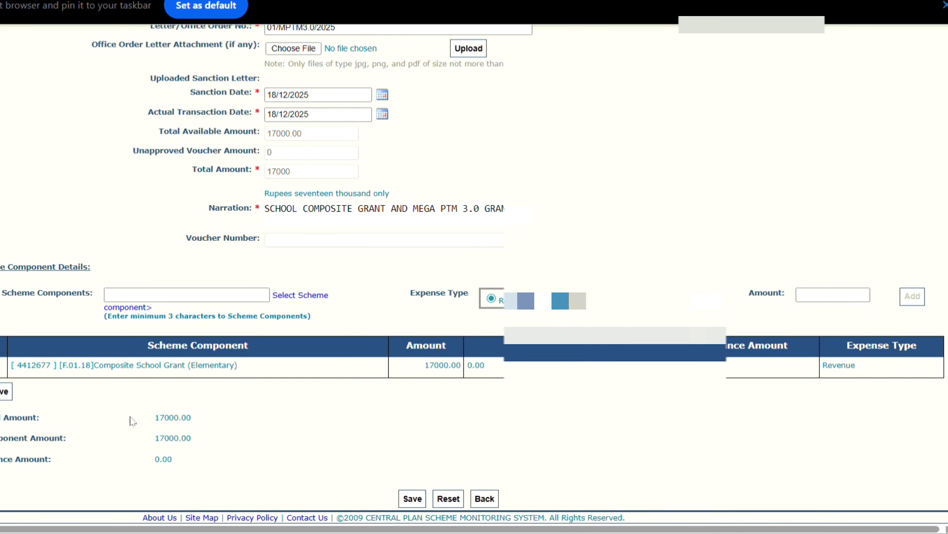
left_click(423, 502)
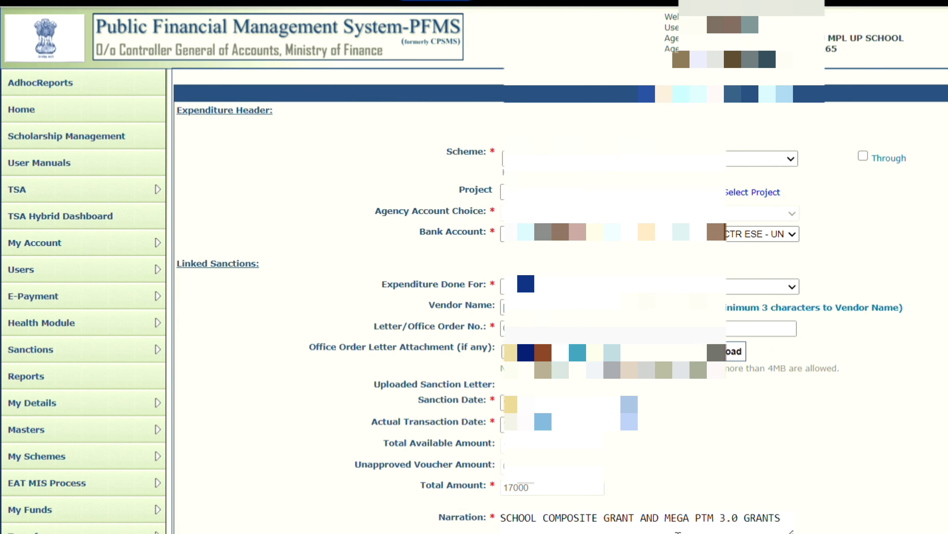
scroll(678, 532, "down", 5)
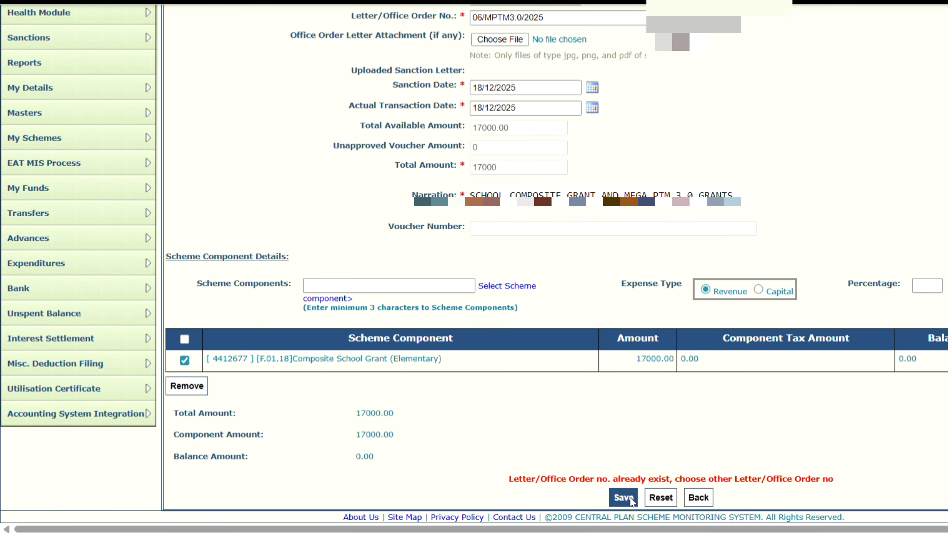
left_click(630, 497)
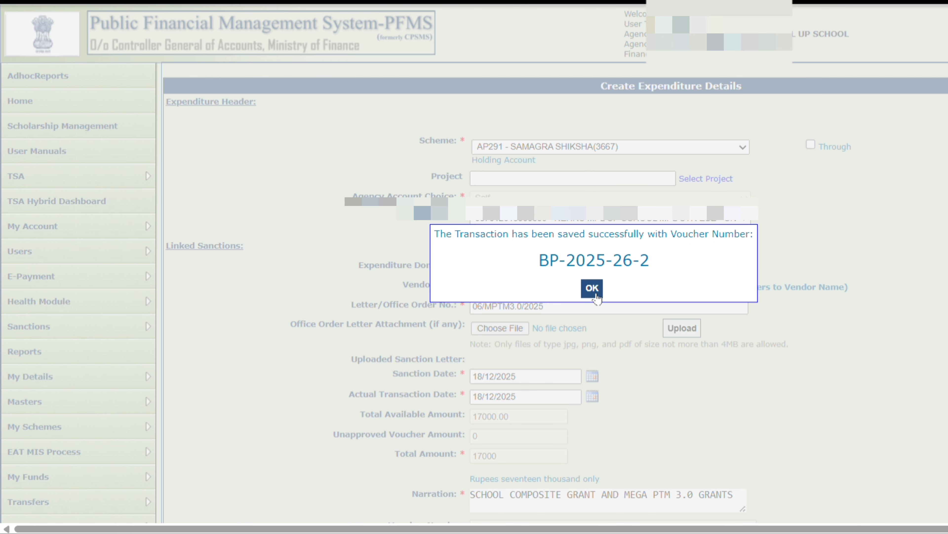
left_click(592, 288)
Proceed to the payee details for the saved expenditure
scroll(373, 261, "down", 6)
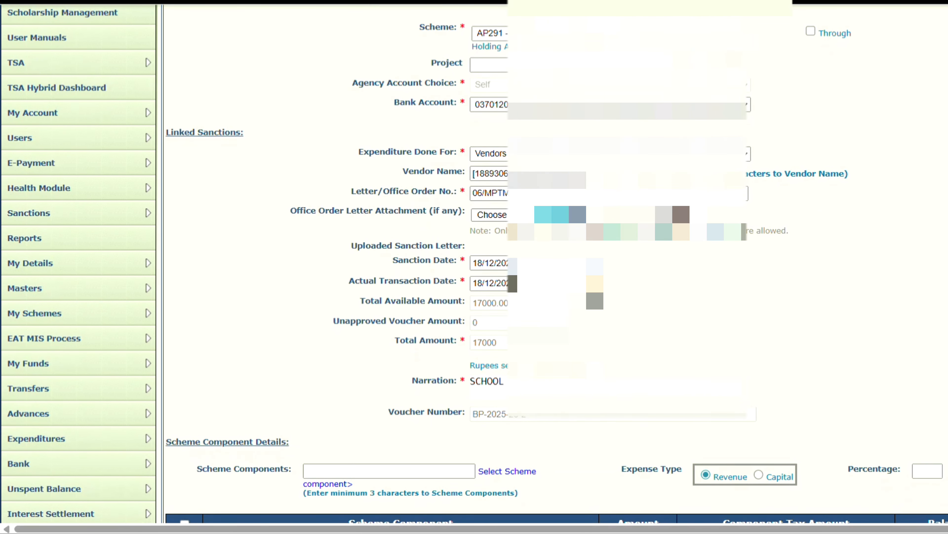
scroll(637, 427, "down", 2)
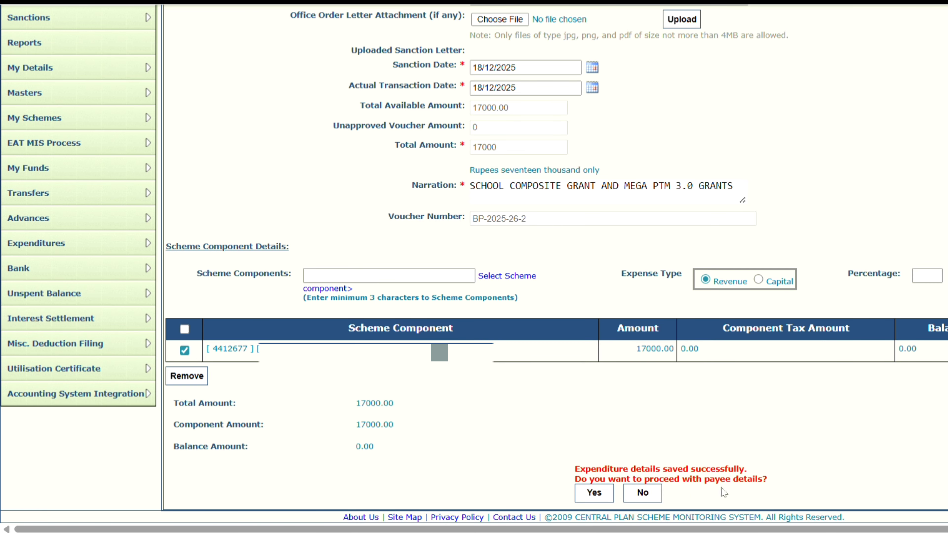
left_click(594, 492)
Set the payment's instrument type to EPaymentUsingPrintAdvice and add it to the payee details
scroll(595, 496, "down", 5)
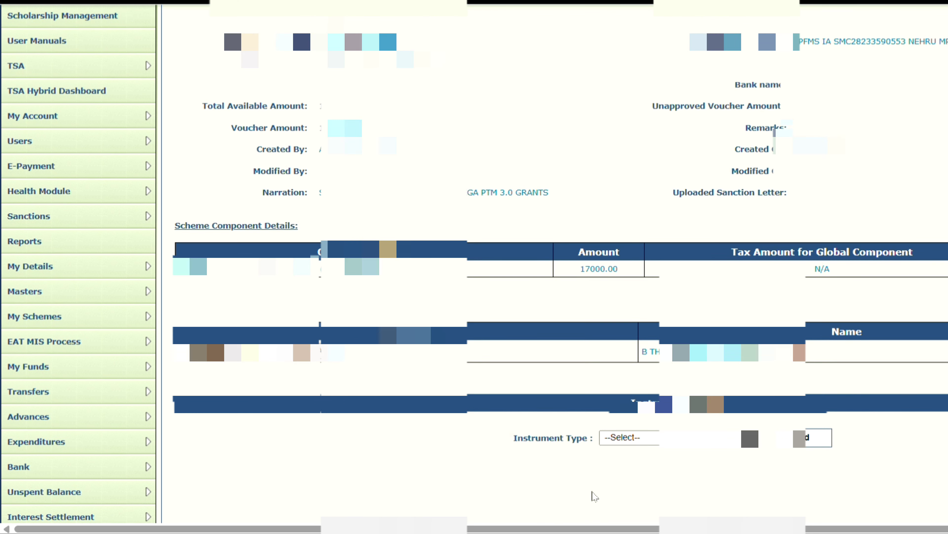
scroll(595, 496, "up", 1)
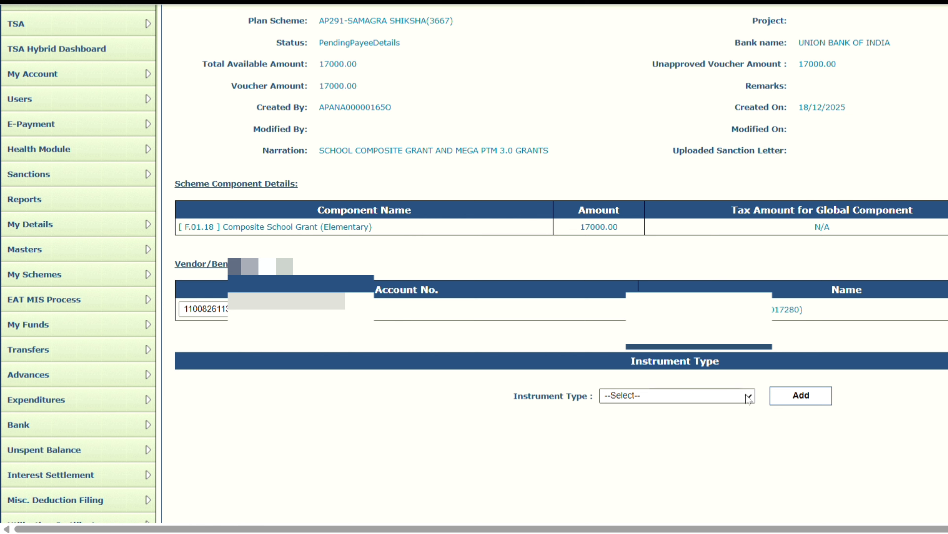
left_click(699, 439)
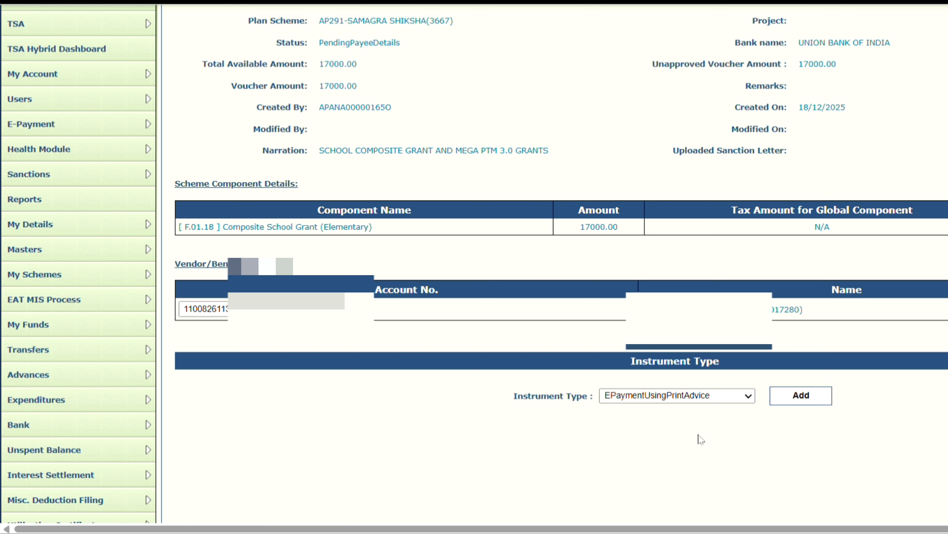
left_click(816, 396)
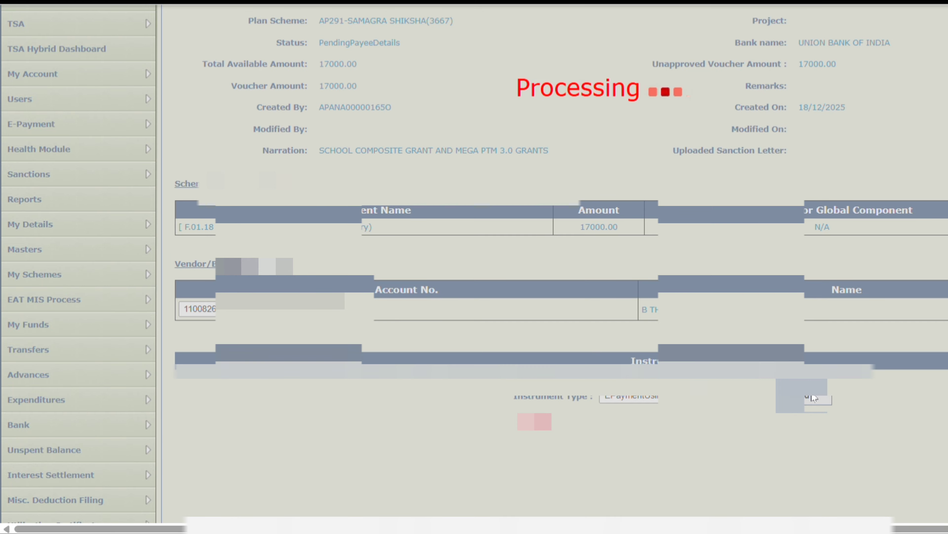
Choose No for adding deduction details and confirm the e-payment
scroll(814, 398, "down", 4)
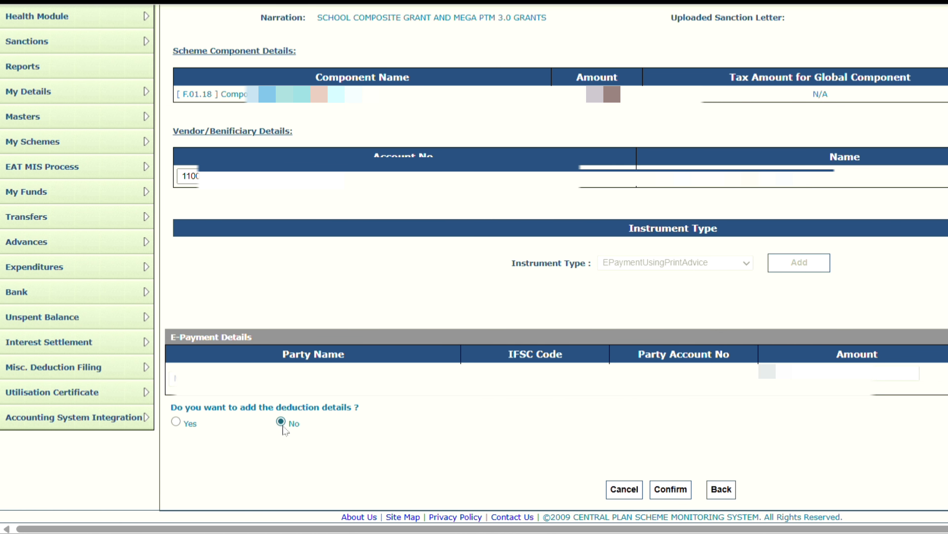
left_click(681, 493)
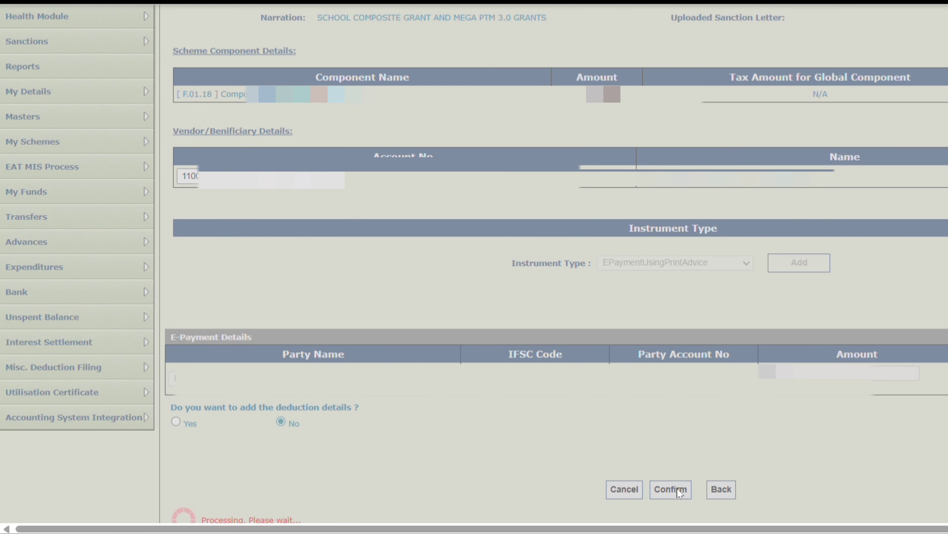
scroll(474, 262, "down", 6)
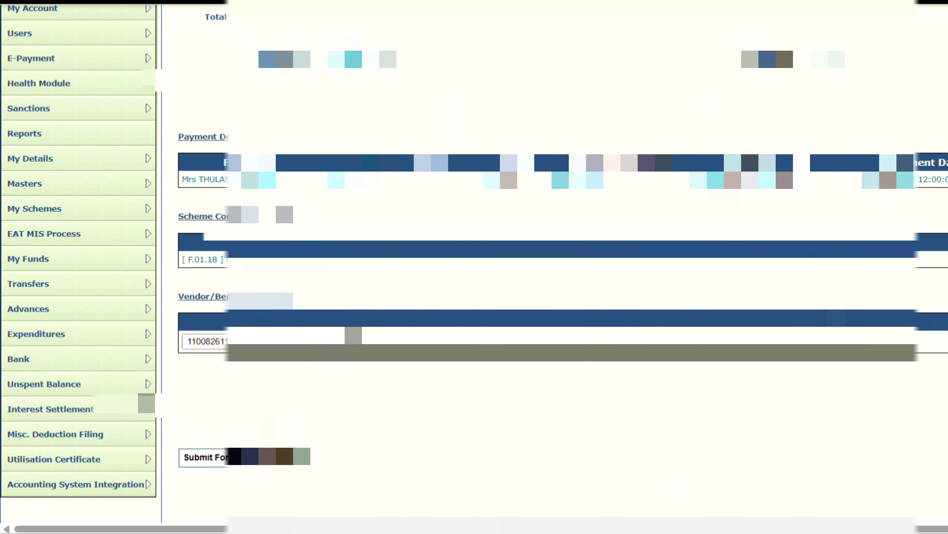
Submit the confirmed 17000 composite school grant expenditure for approval and review the submitted voucher
scroll(474, 262, "down", 1)
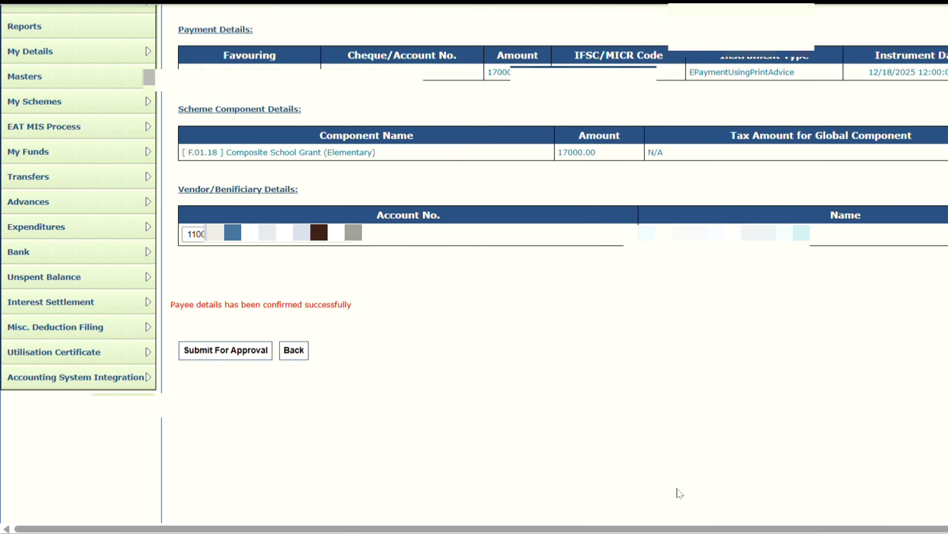
left_click(244, 355)
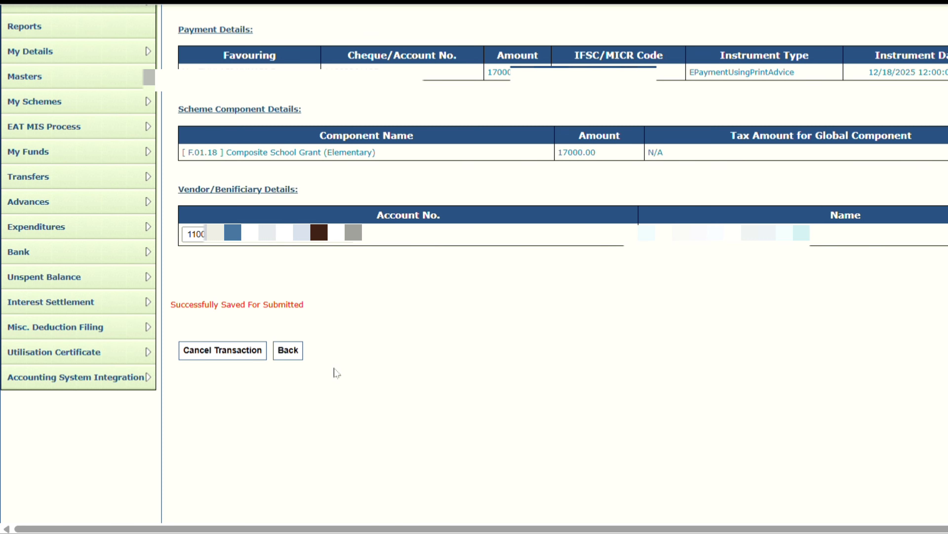
scroll(382, 436, "down", 3)
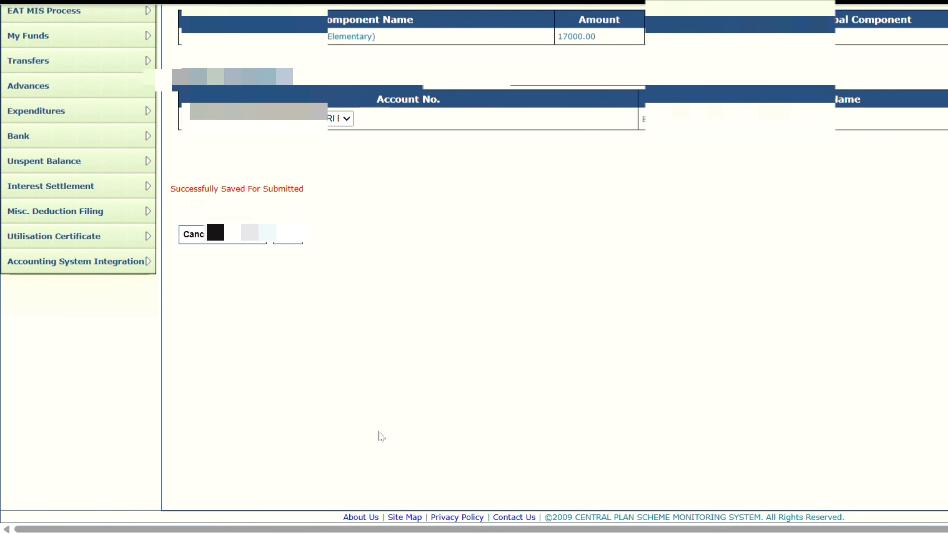
scroll(381, 436, "up", 6)
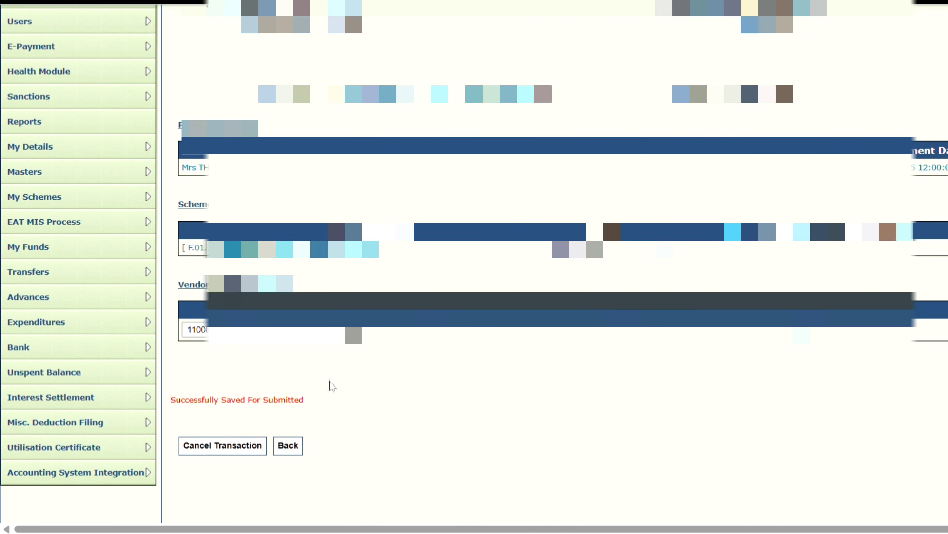
scroll(329, 381, "up", 1)
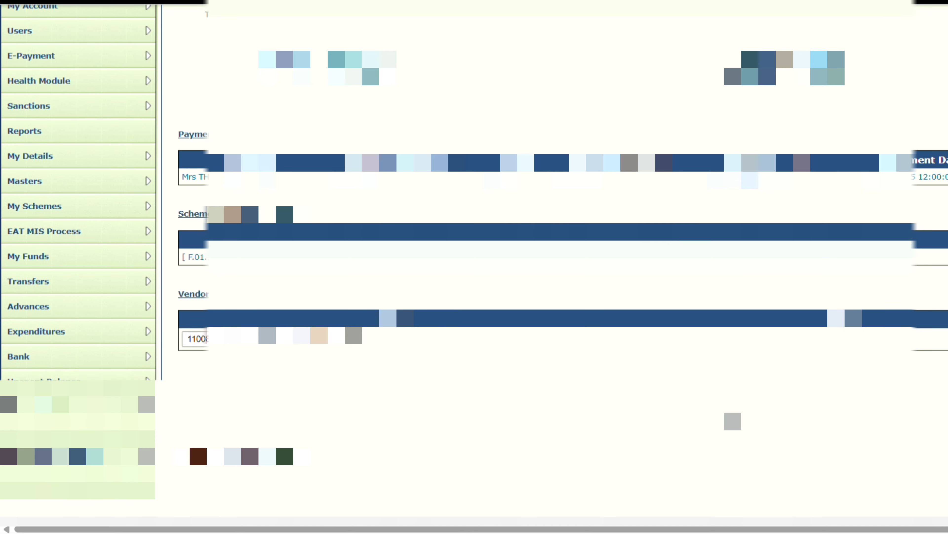
scroll(474, 262, "up", 5)
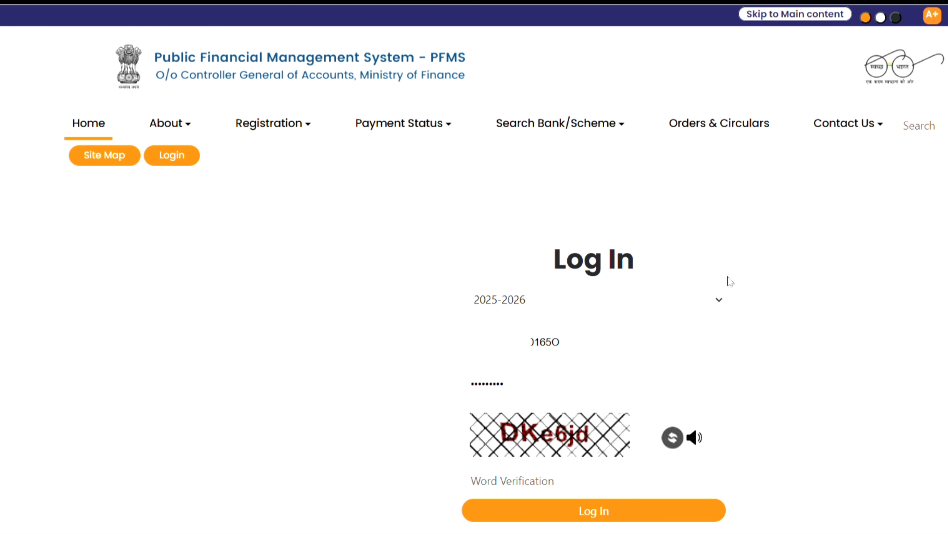
Log in to the portal with the agency's approver user ID, entering the word verification code
left_click(593, 350)
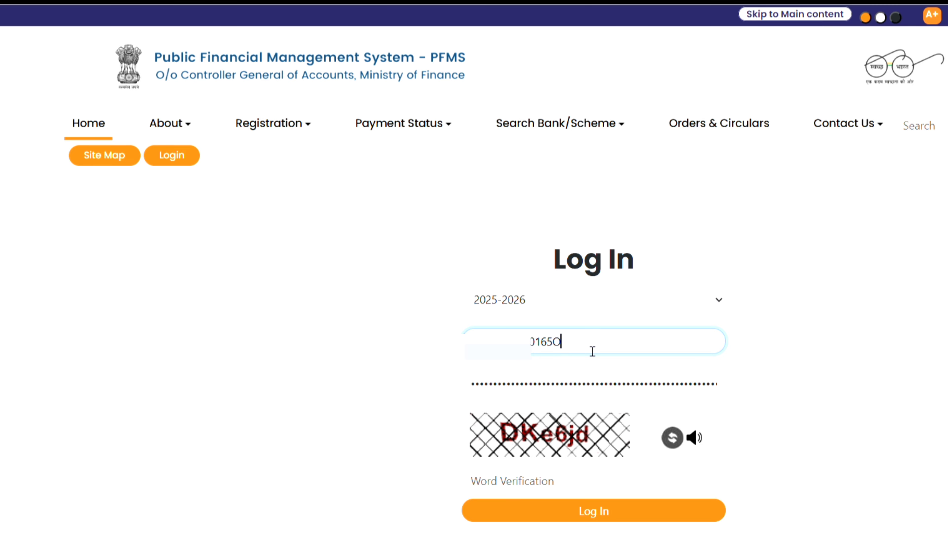
key("BackSpace")
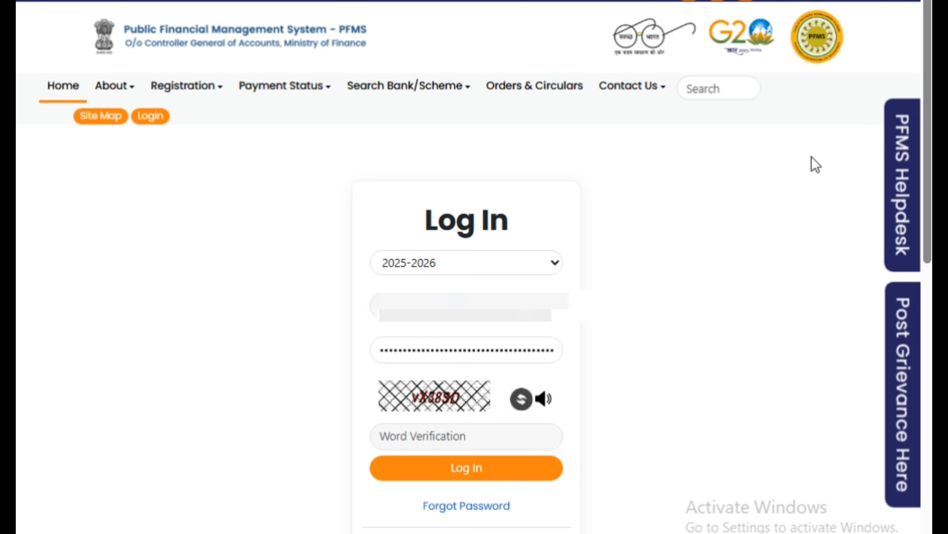
key("ctrl+plus")
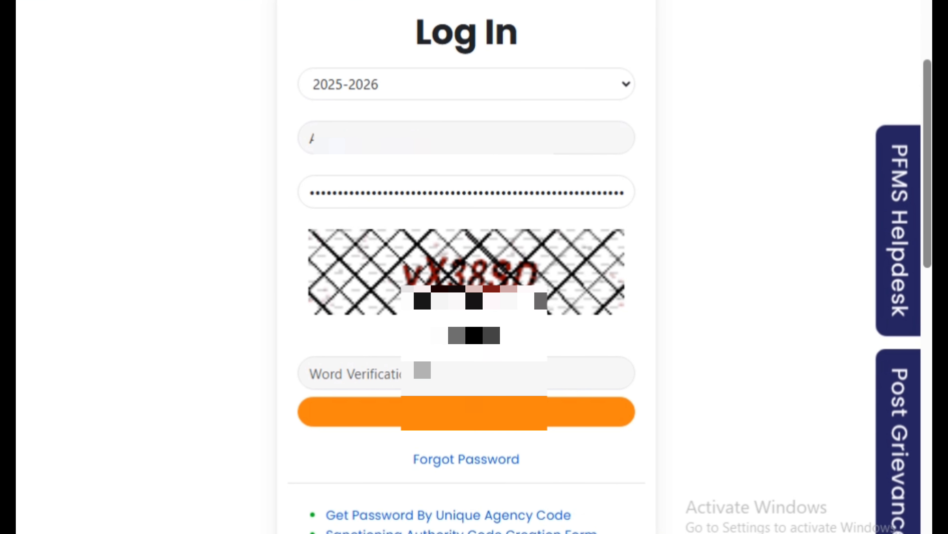
left_click(420, 376)
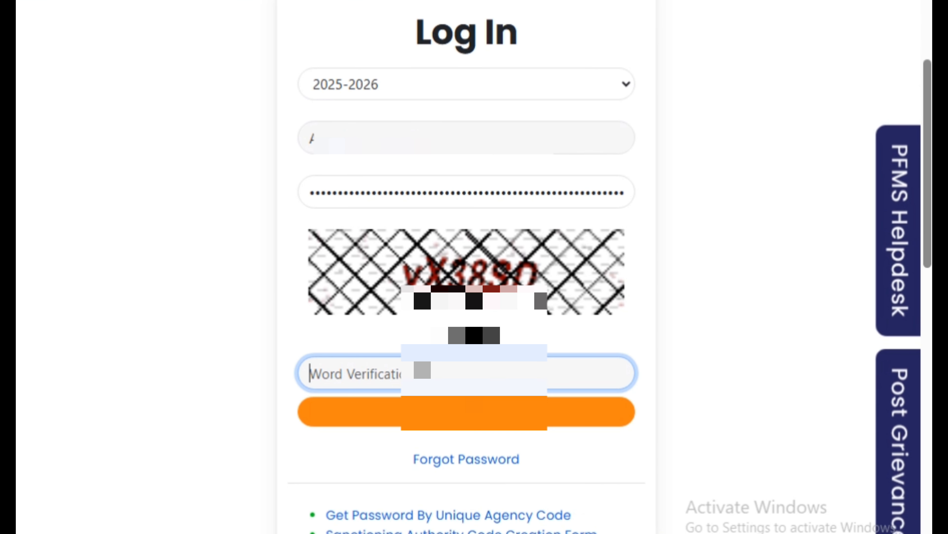
type("v")
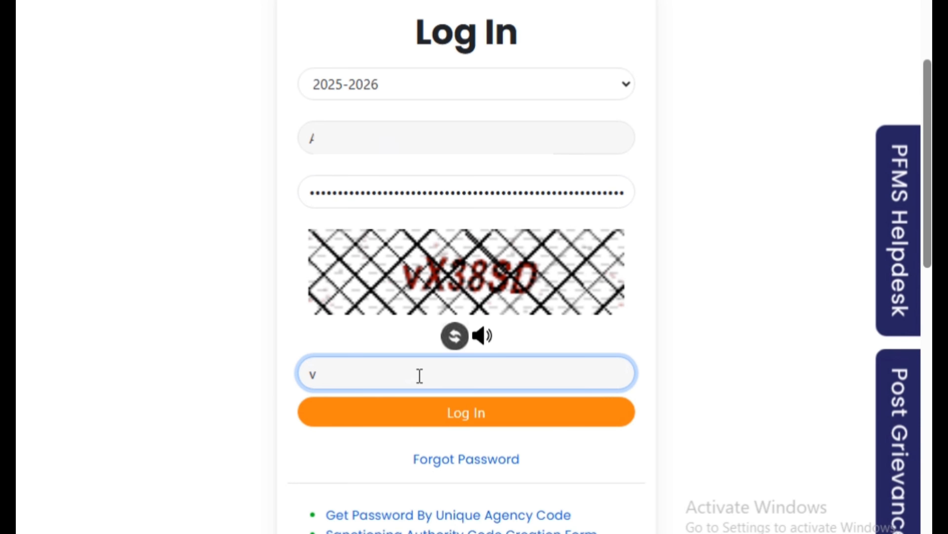
type("X38SD")
scroll(421, 376, "up", 2)
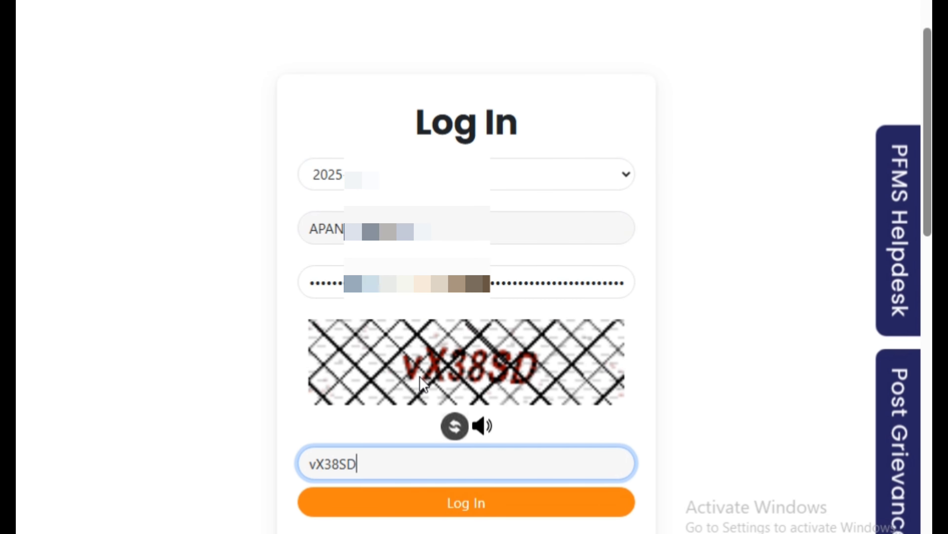
left_click(468, 502)
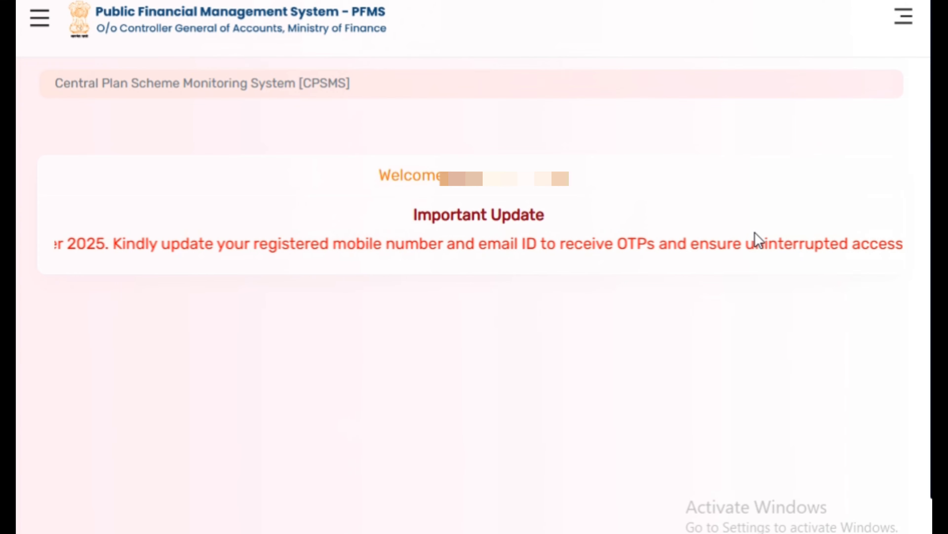
Display the logged-in agency's account details and user options
left_click(905, 26)
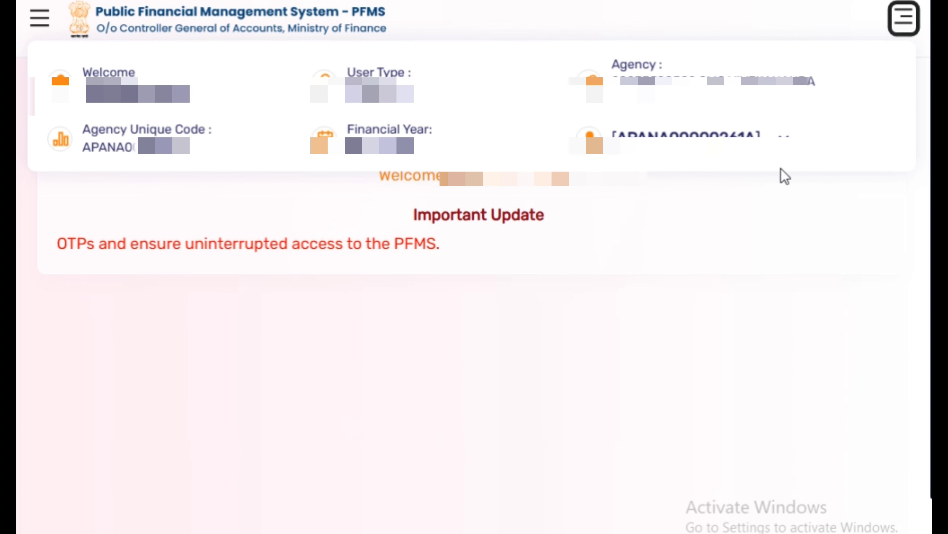
left_click(784, 144)
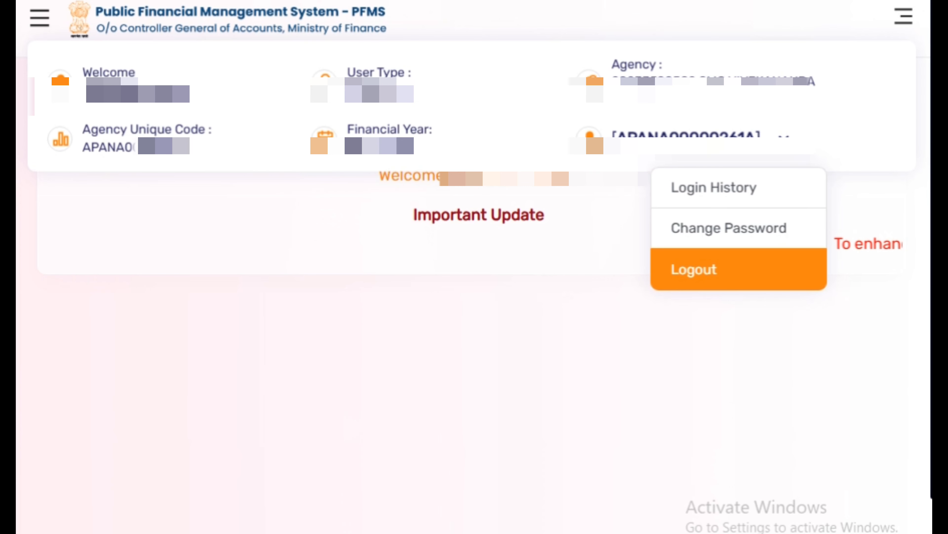
left_click(160, 147)
Open the page for managing the agency's expenditures
left_click(40, 22)
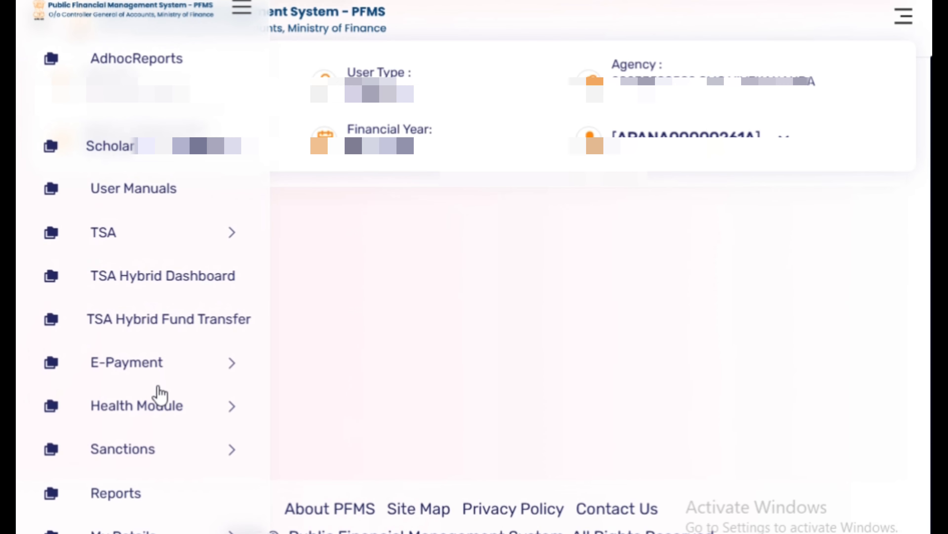
scroll(160, 395, "down", 6)
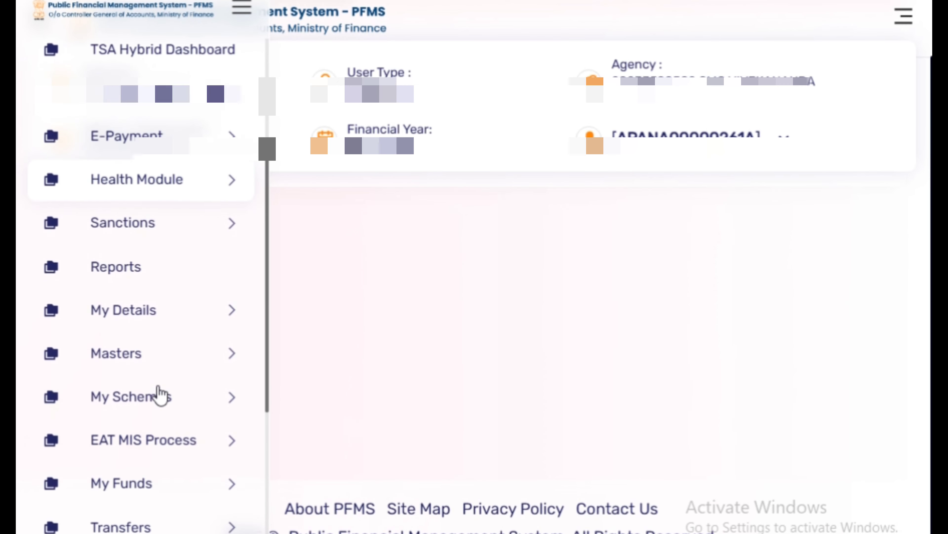
scroll(160, 395, "down", 1)
scroll(160, 394, "down", 5)
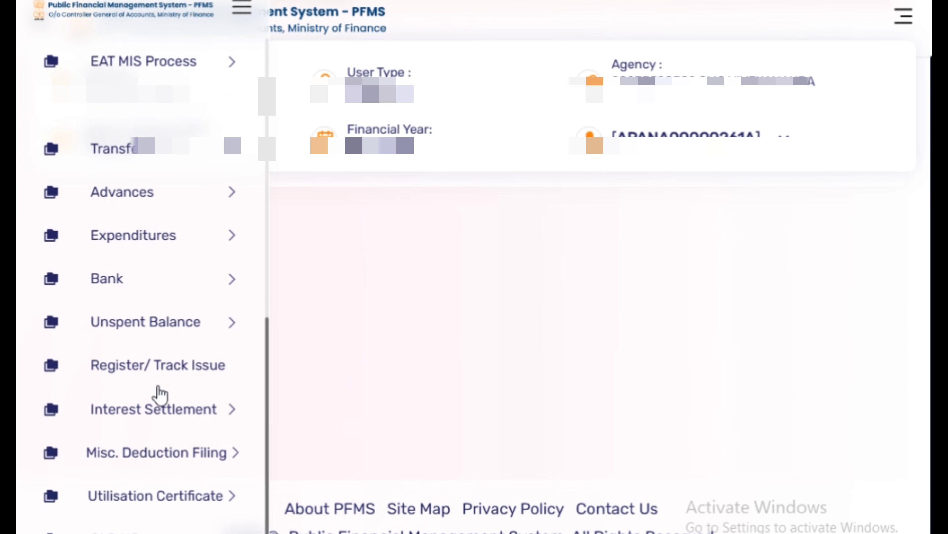
scroll(158, 392, "up", 4)
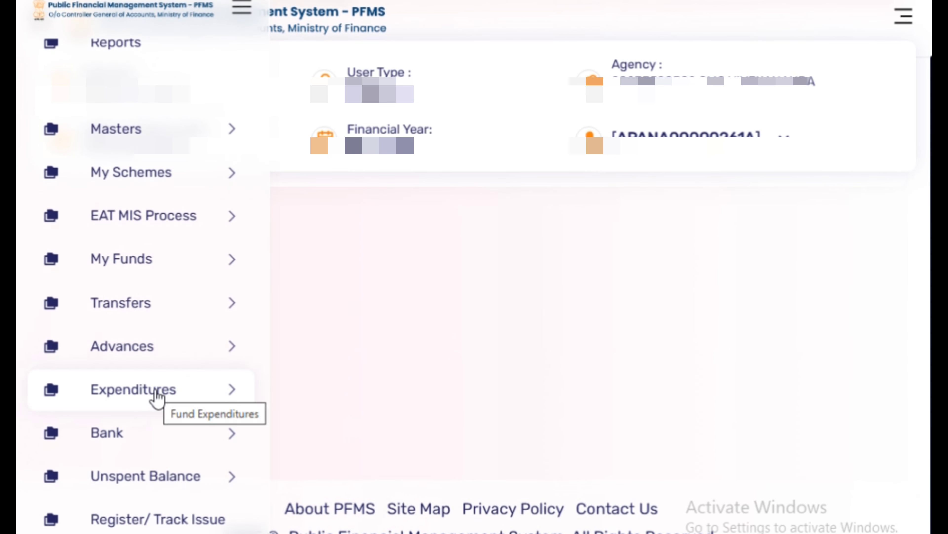
left_click(158, 395)
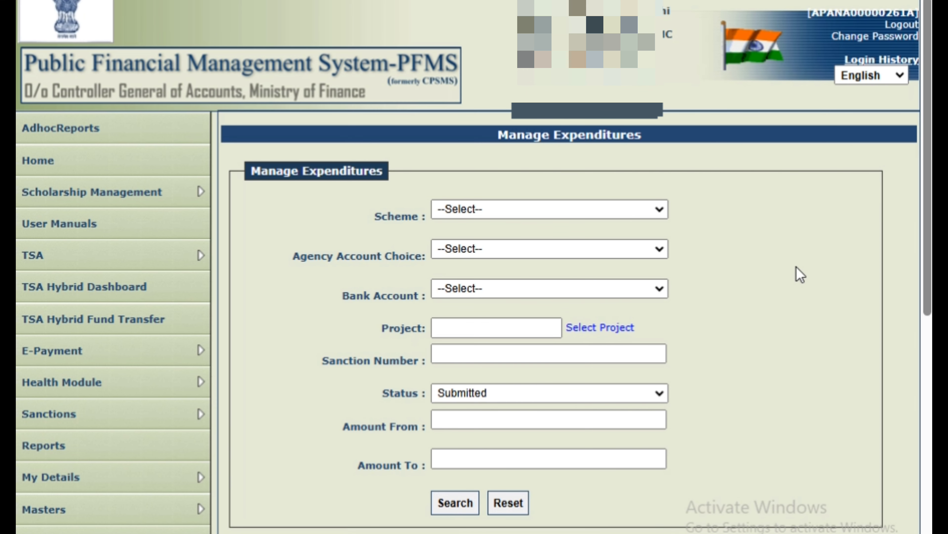
Search the submitted expenditures under scheme AP291 - SAMAGRA SHIKSHA(3667)
scroll(796, 271, "down", 1)
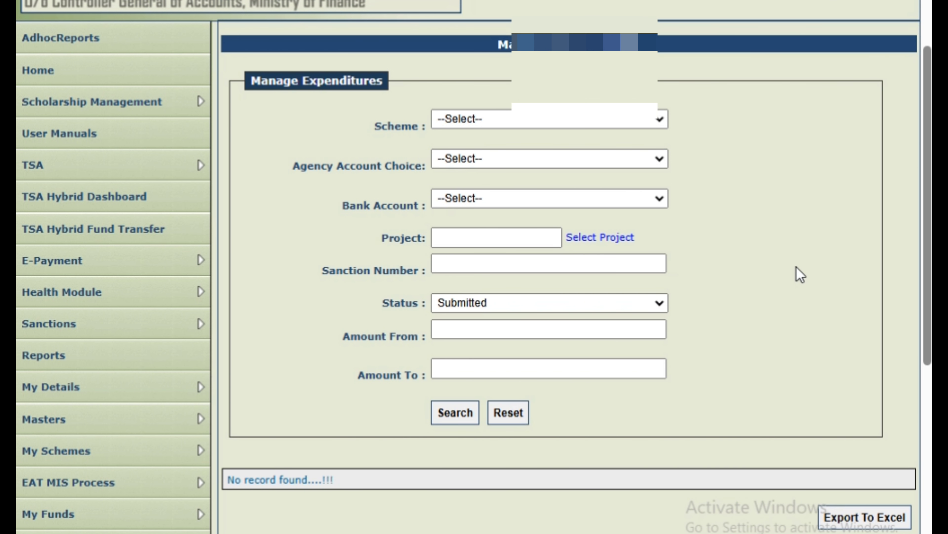
scroll(797, 267, "up", 3)
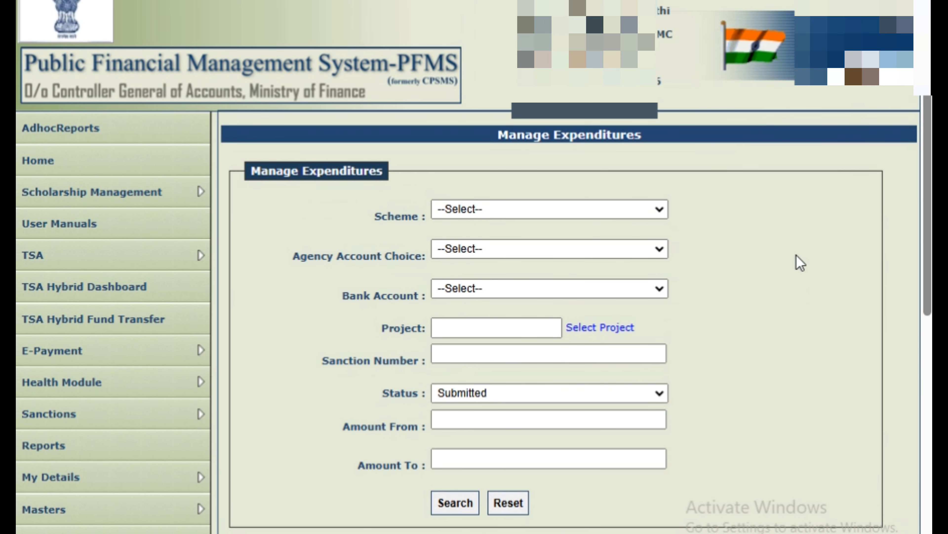
left_click(658, 210)
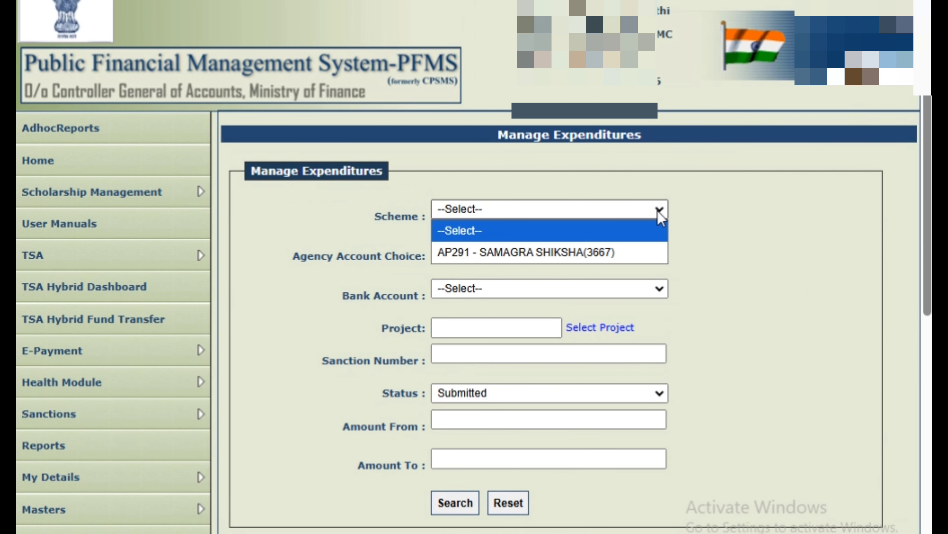
left_click(599, 251)
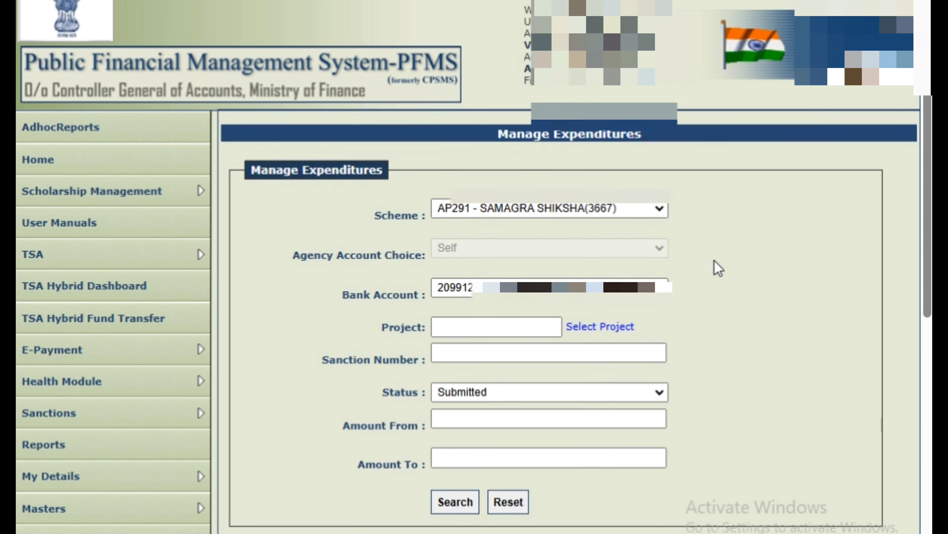
scroll(716, 270, "down", 2)
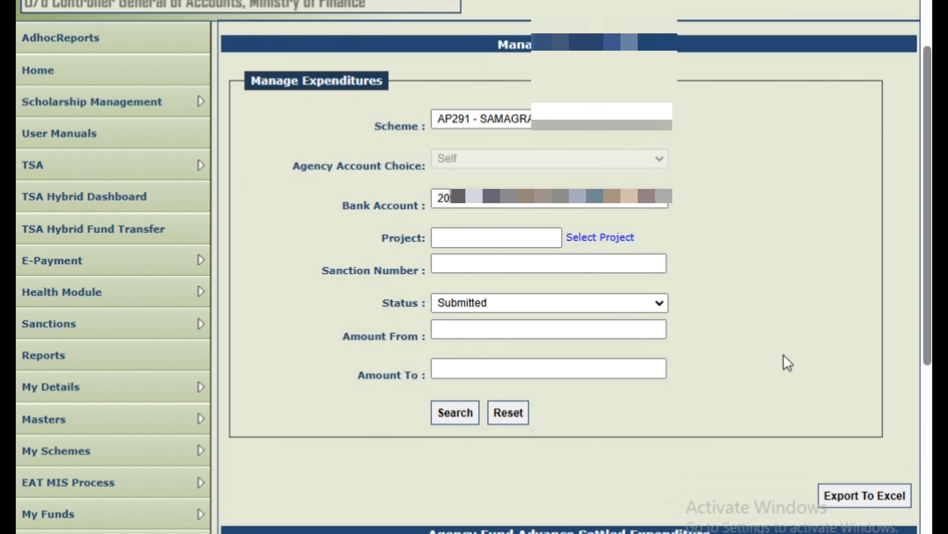
scroll(801, 388, "down", 2)
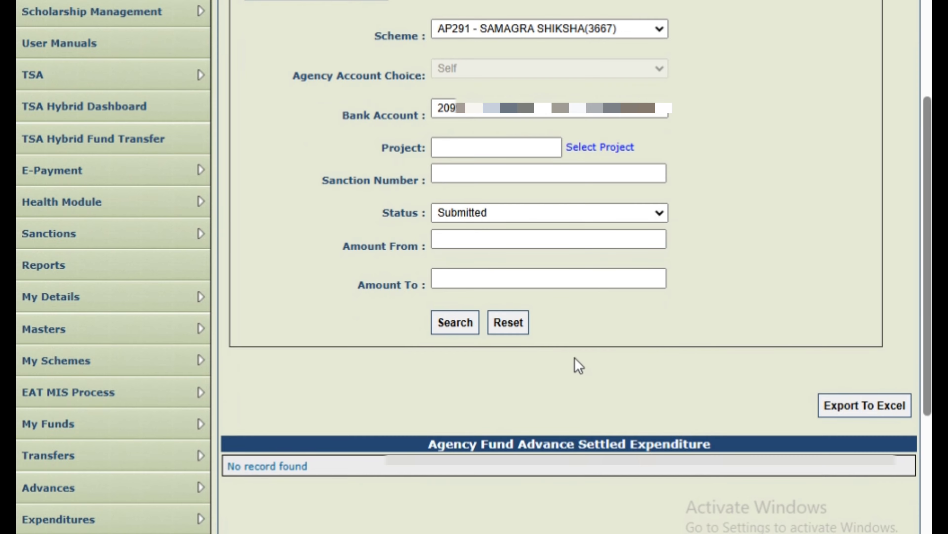
left_click(463, 328)
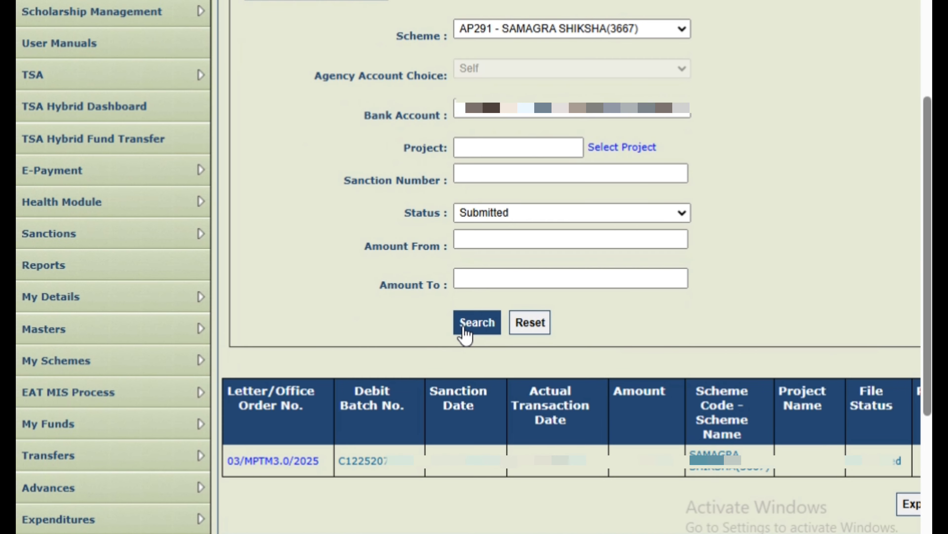
Review the found expenditure row and open the details of letter/office order 03/MPTM3.0/2025
scroll(463, 328, "down", 1)
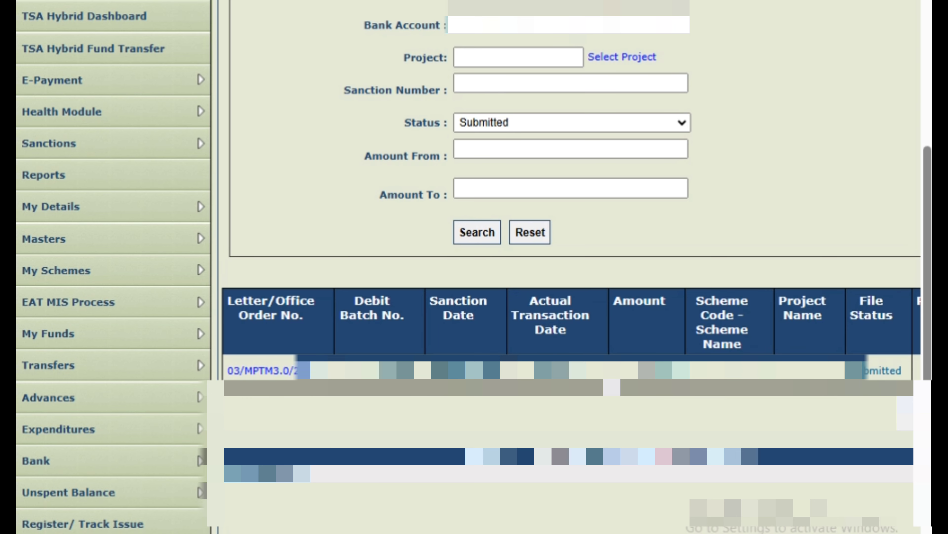
scroll(468, 266, "right", 3)
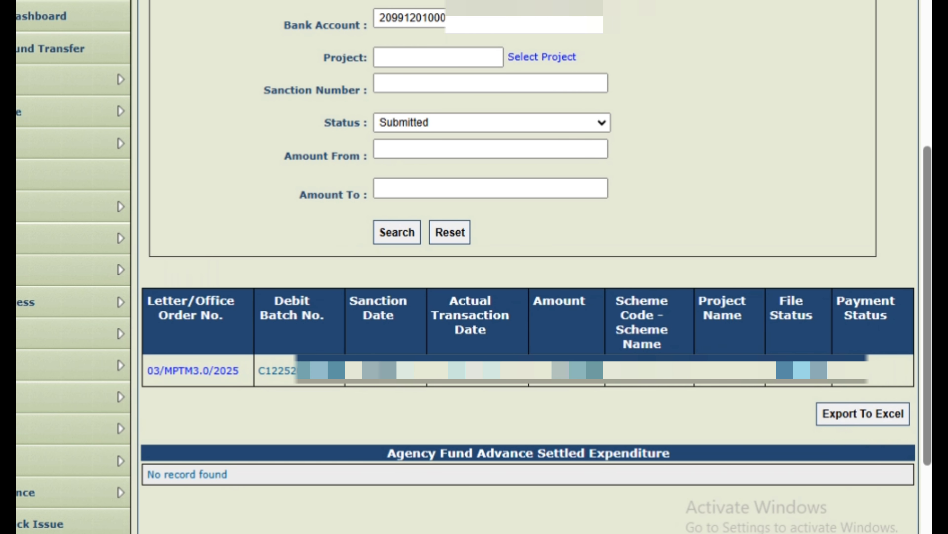
scroll(469, 267, "left", 3)
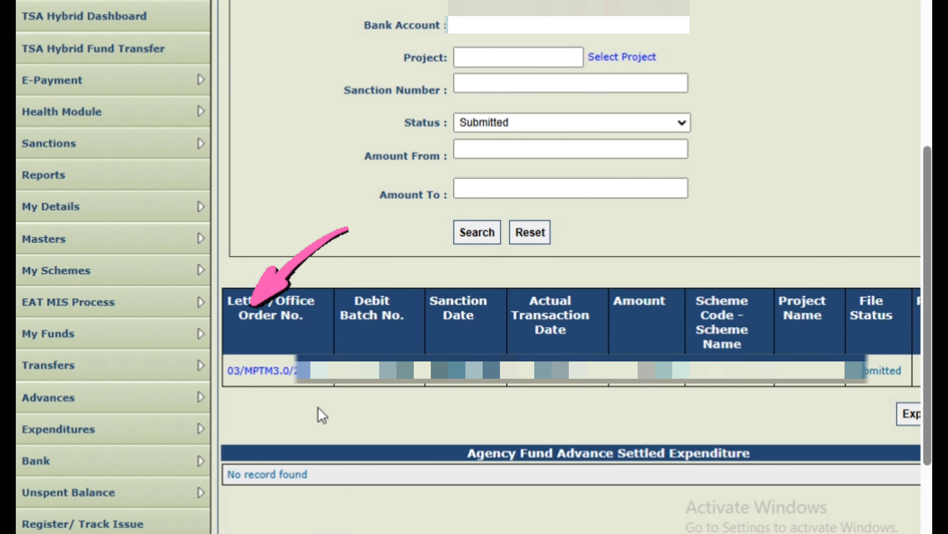
left_click(272, 371)
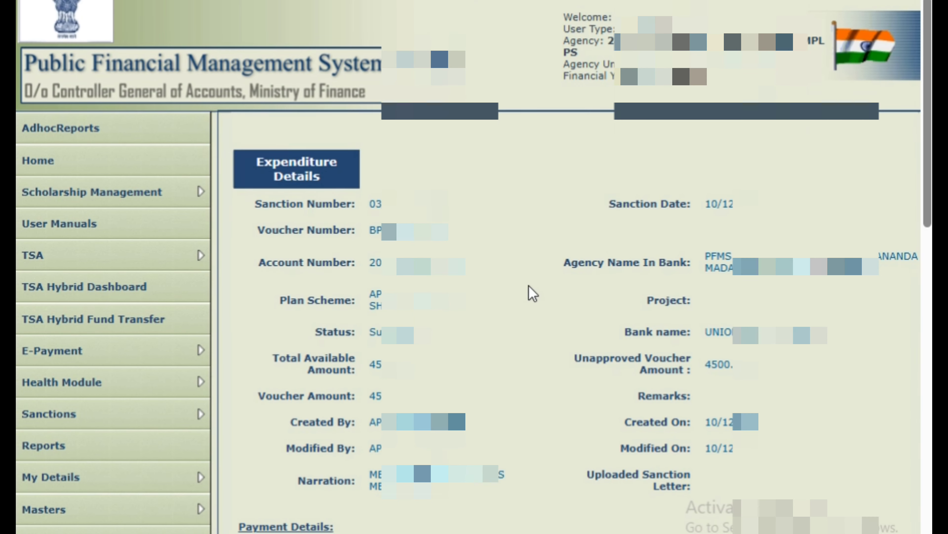
Approve the submitted expenditure with the remark APPROVED and accept the notice about how the payment advice can be processed
scroll(532, 294, "down", 2)
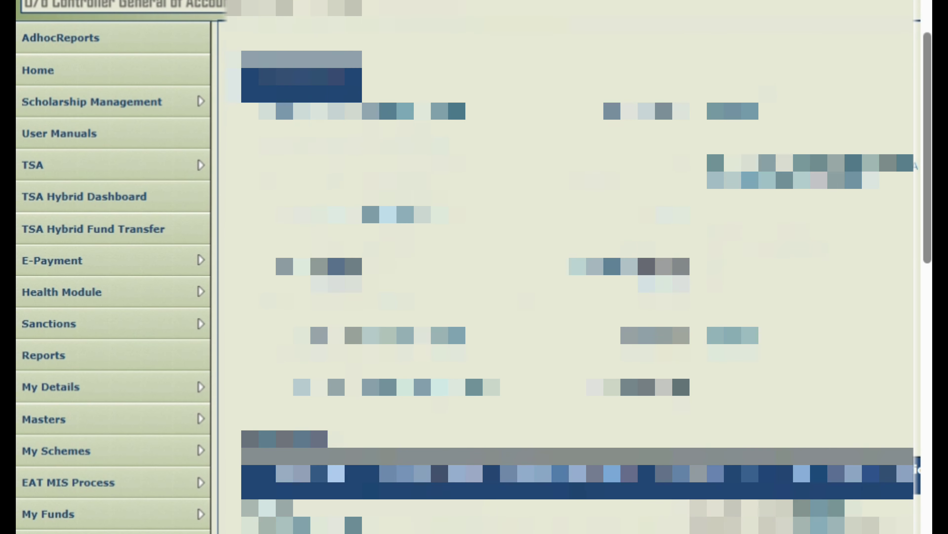
scroll(532, 294, "down", 8)
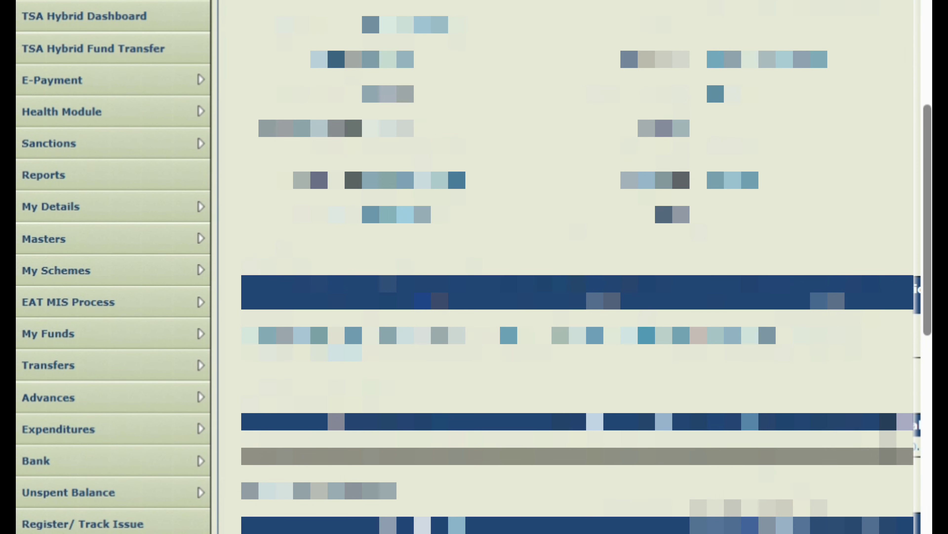
scroll(532, 294, "down", 2)
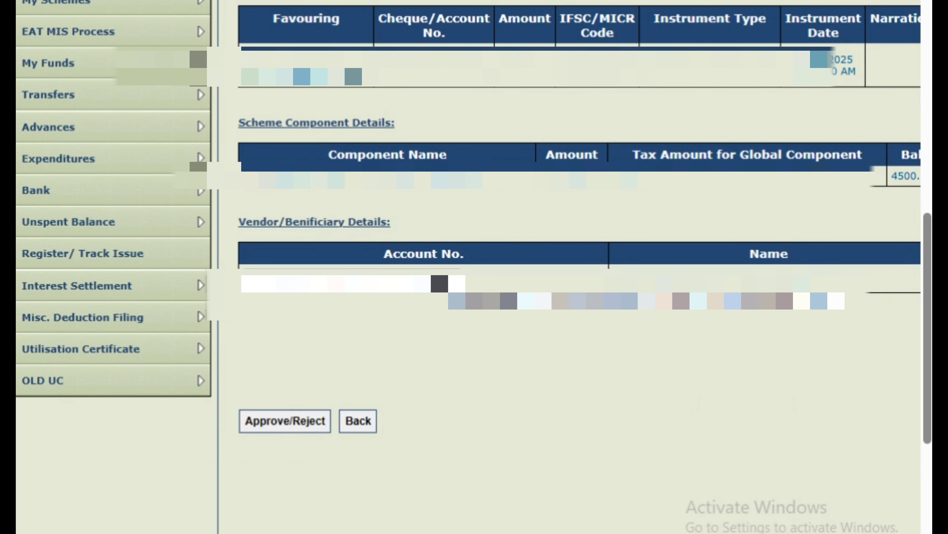
left_click(274, 426)
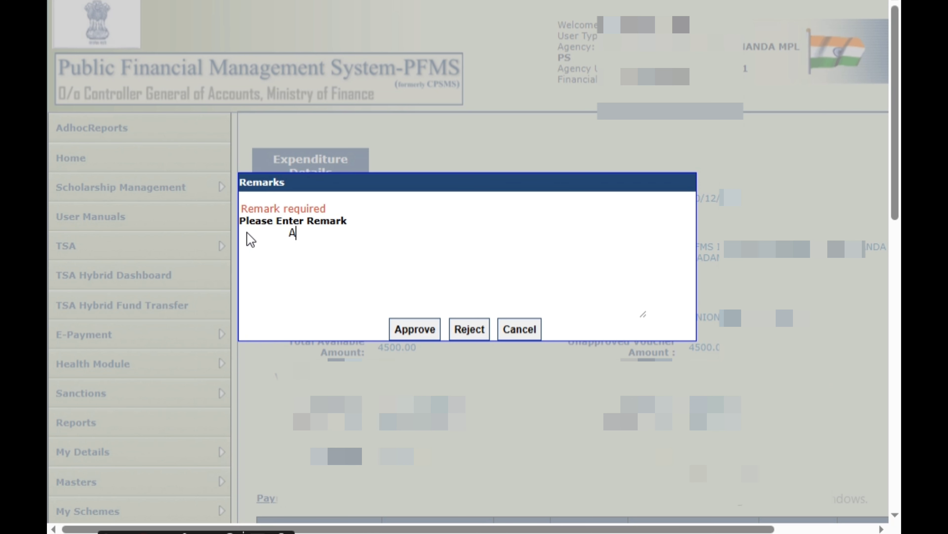
key("BackSpace")
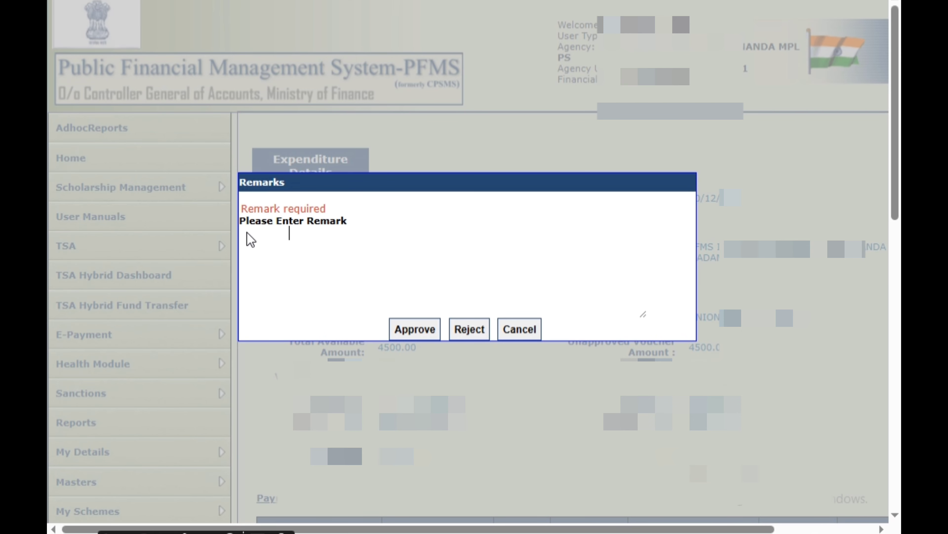
type("APP")
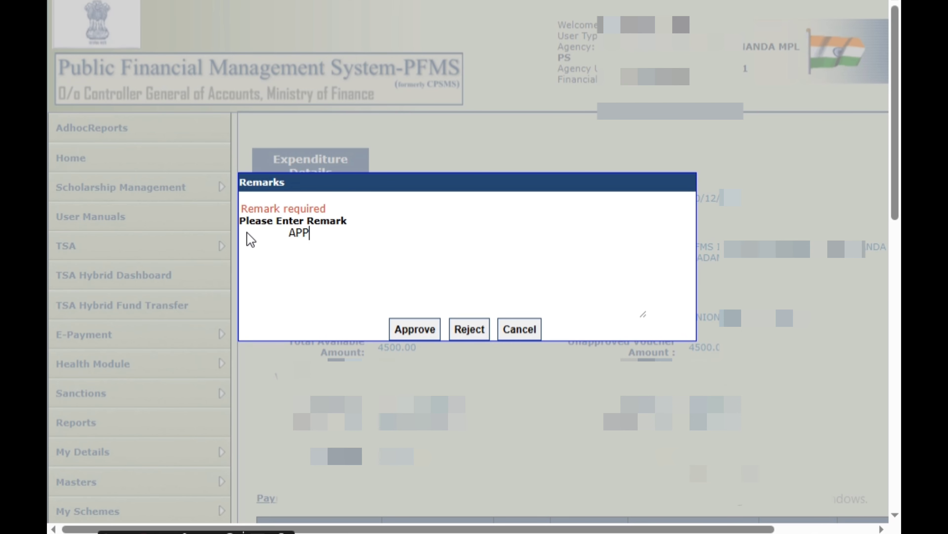
type("ROVED")
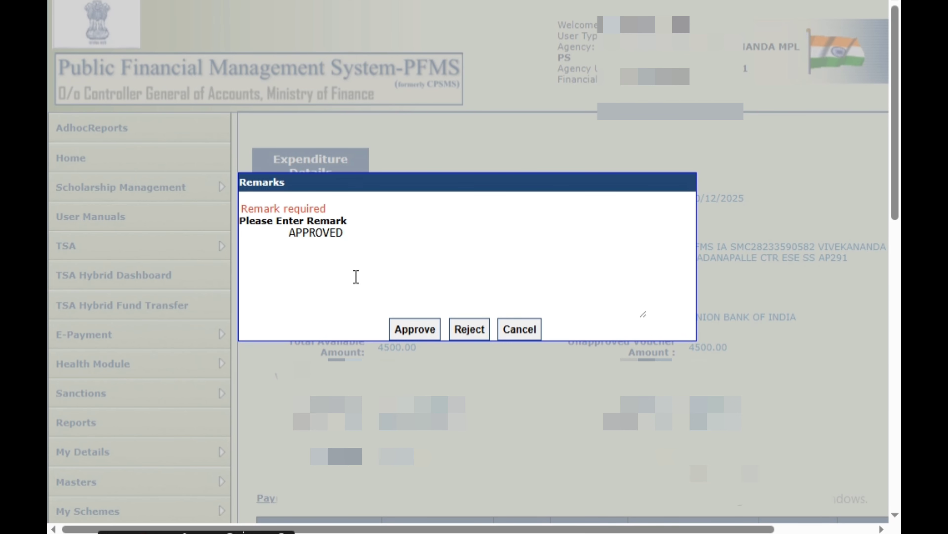
left_click(421, 334)
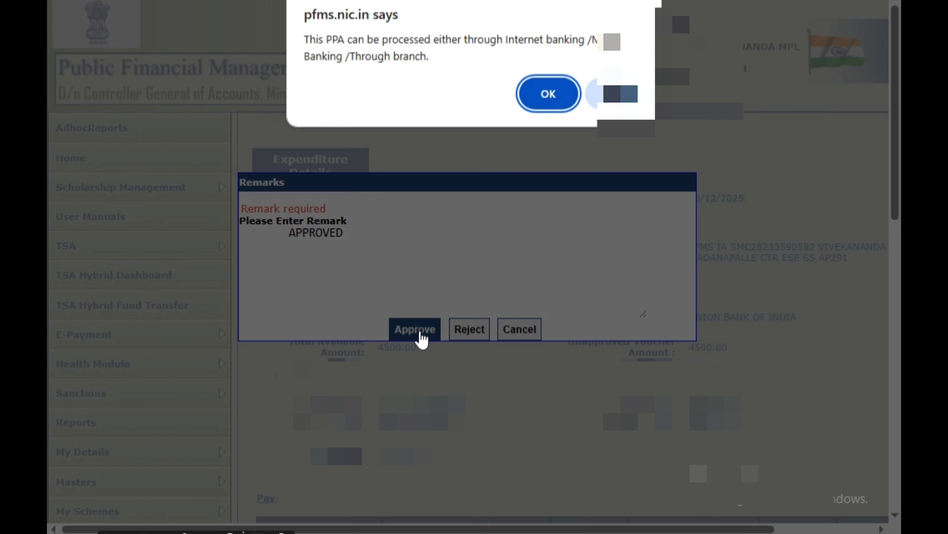
left_click(544, 95)
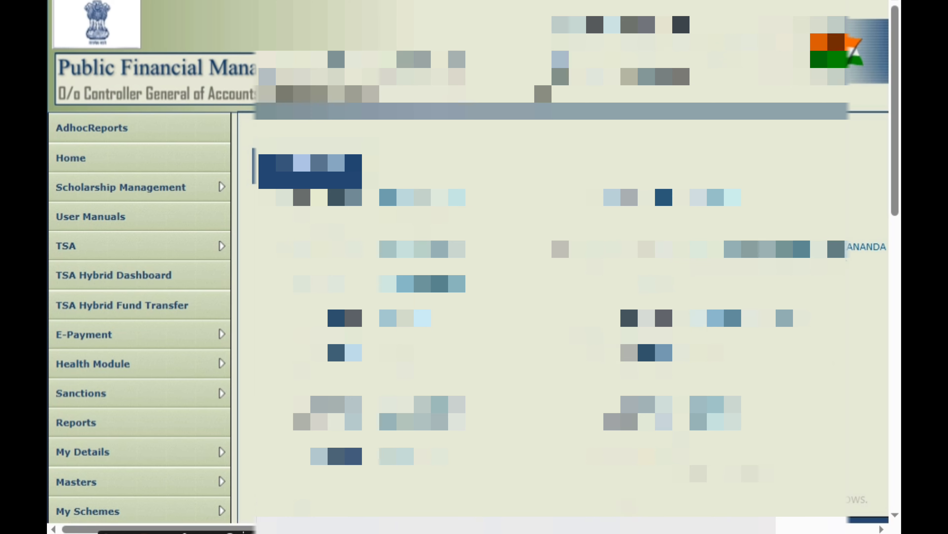
Open the print preview of the approved expenditure's payment advice, accepting the notice about its validity
scroll(560, 262, "down", 10)
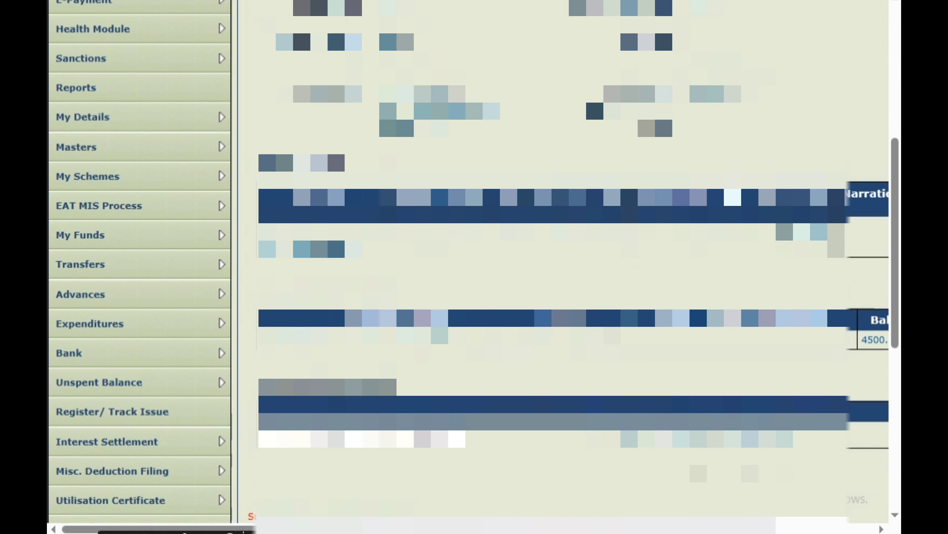
scroll(560, 262, "down", 2)
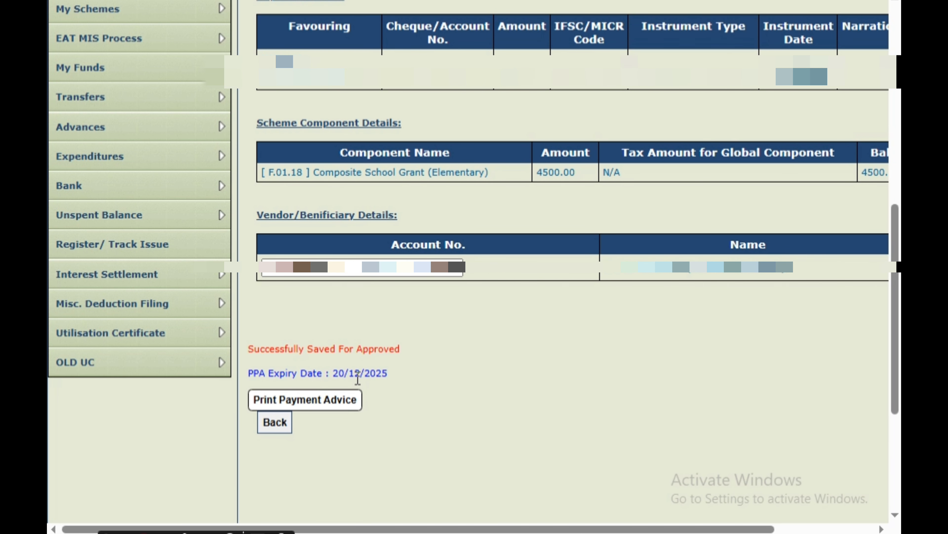
left_click(319, 401)
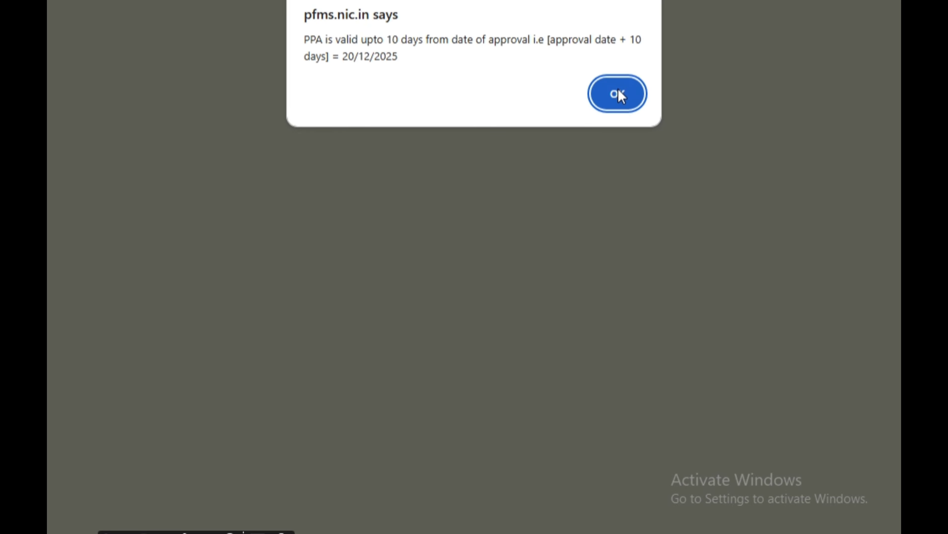
left_click(618, 94)
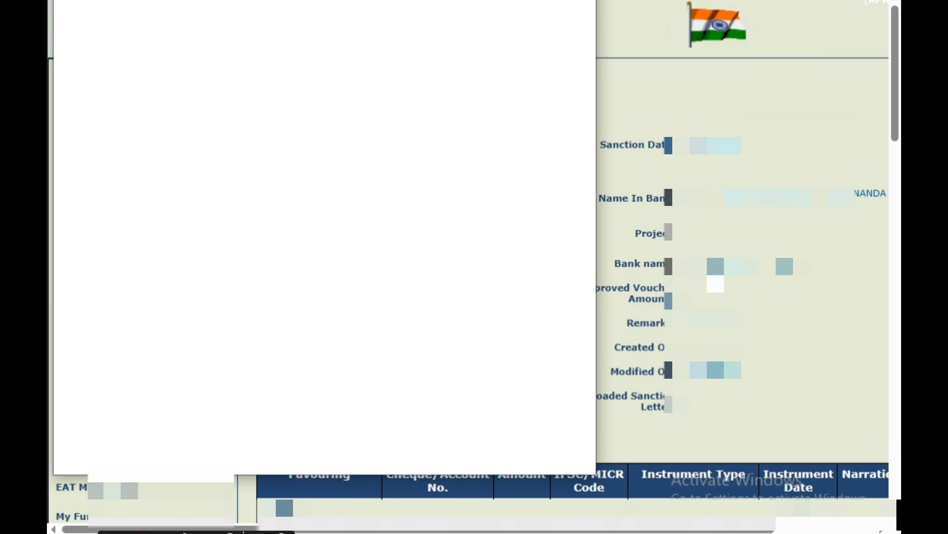
Review the additional print settings for the payment advice and close the print preview
left_click(558, 205)
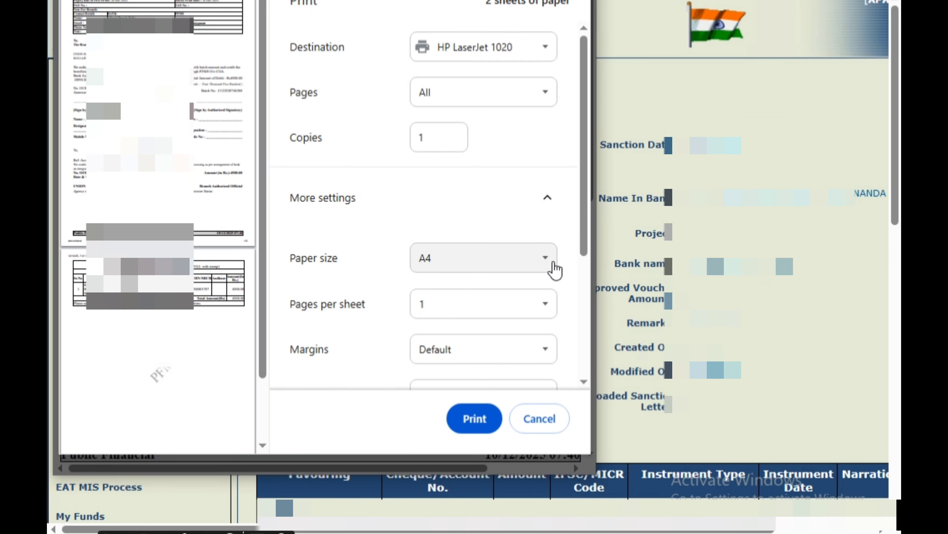
scroll(555, 269, "down", 4)
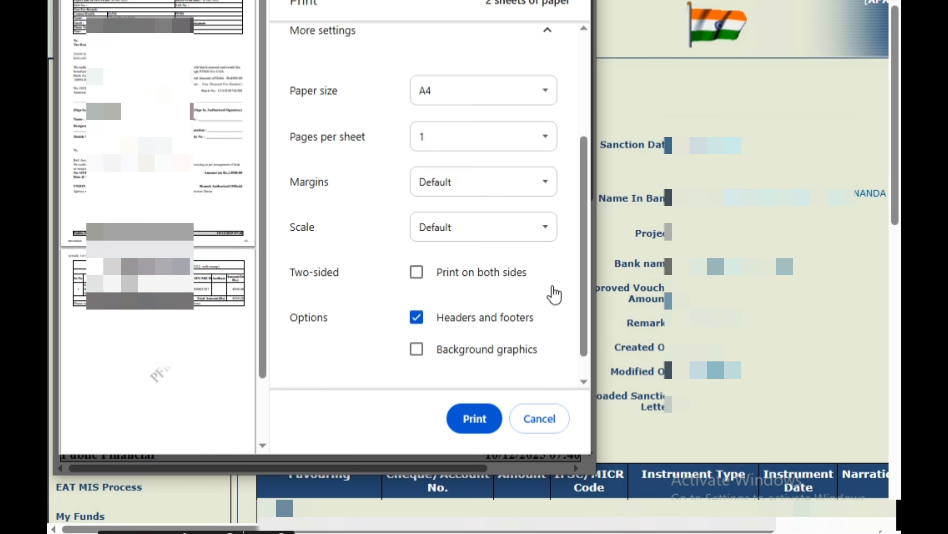
scroll(553, 290, "down", 2)
left_click(547, 374)
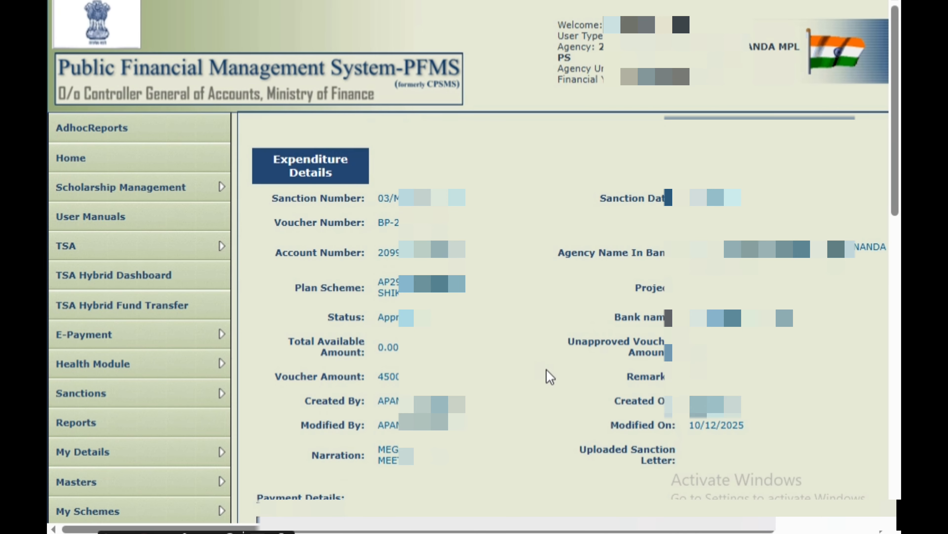
Start printing the approved expenditure's payment advice again from its details page
scroll(547, 370, "down", 10)
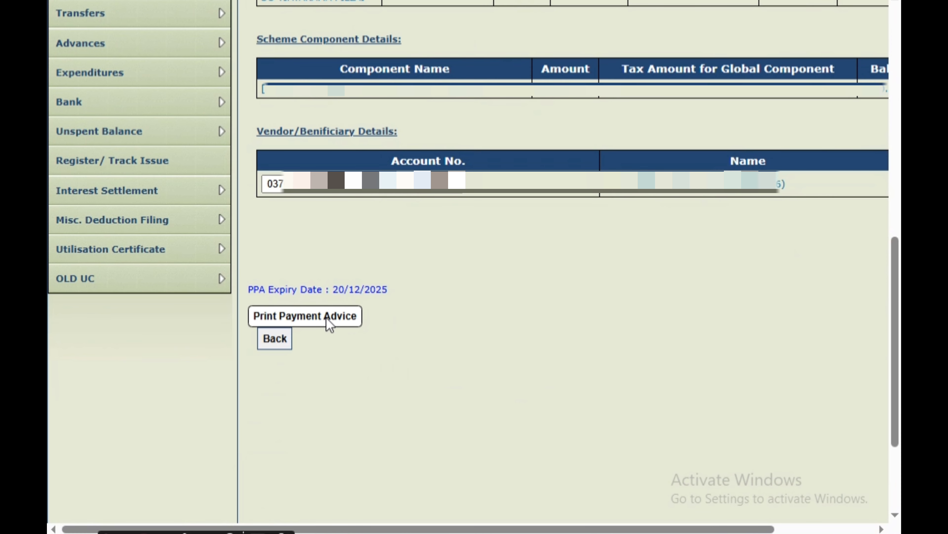
left_click(329, 320)
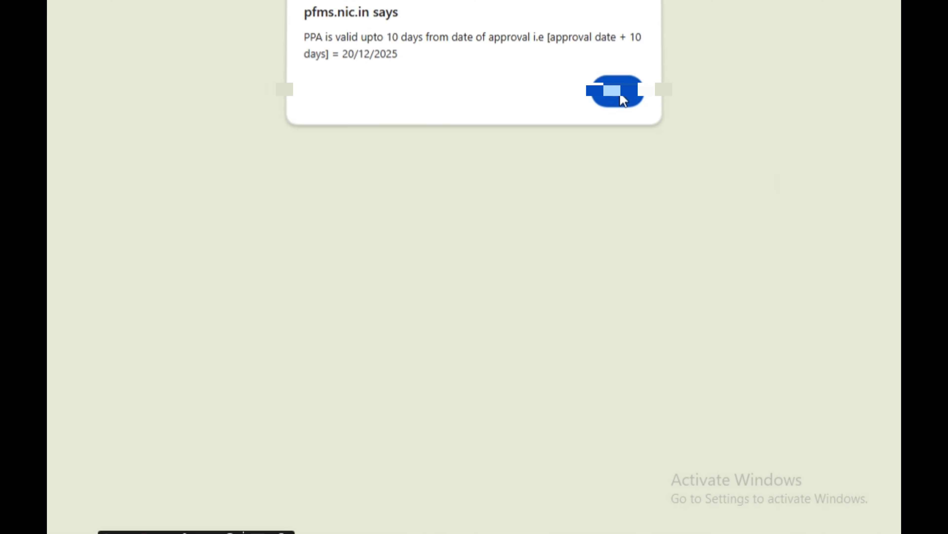